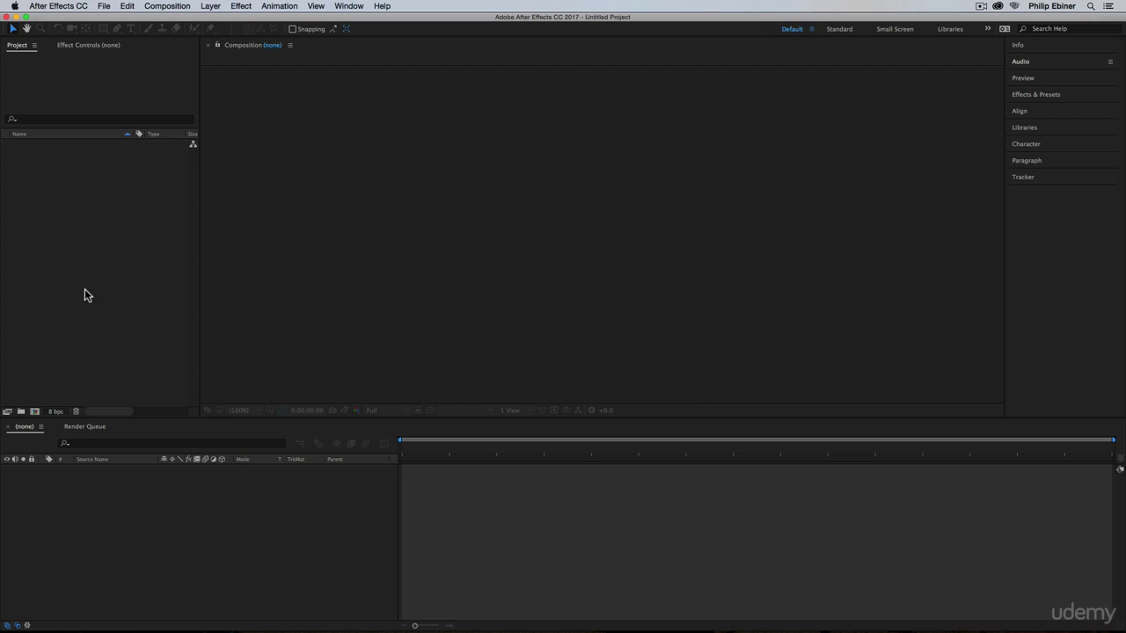
click(385, 6)
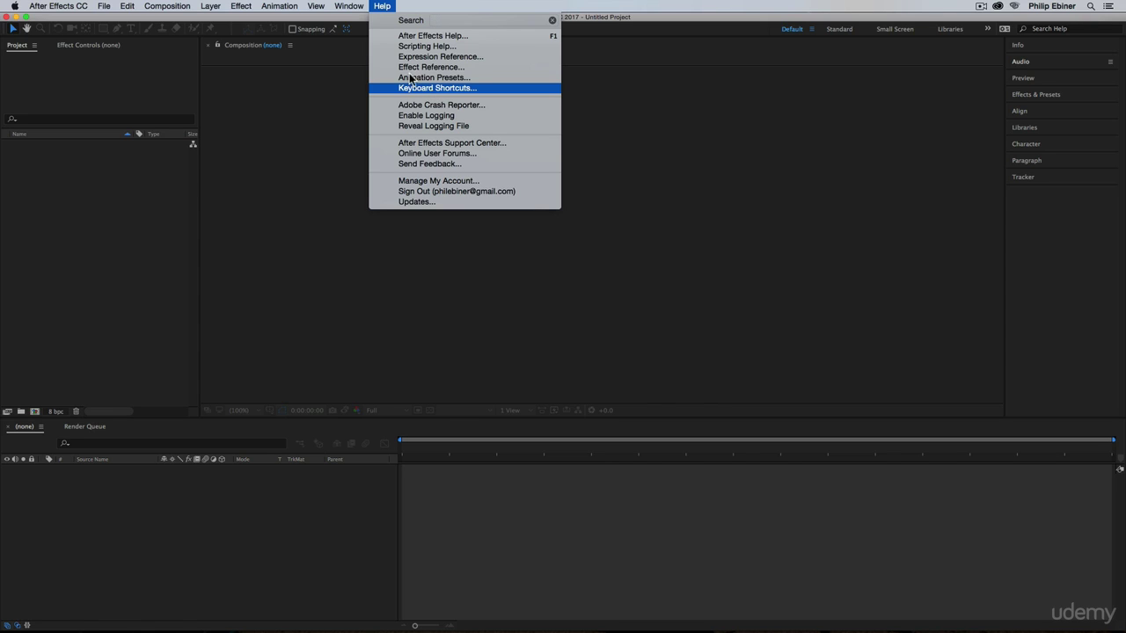
key(Escape)
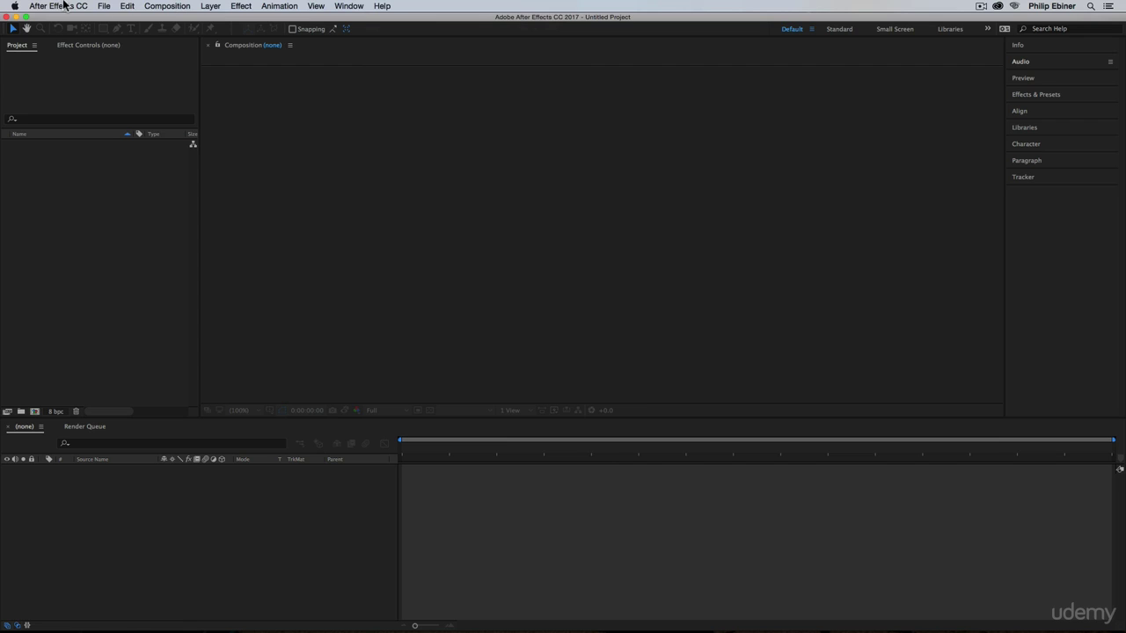
Start a new composition named After Effects 1 using the HDTV 1080 29.97 preset
click(173, 6)
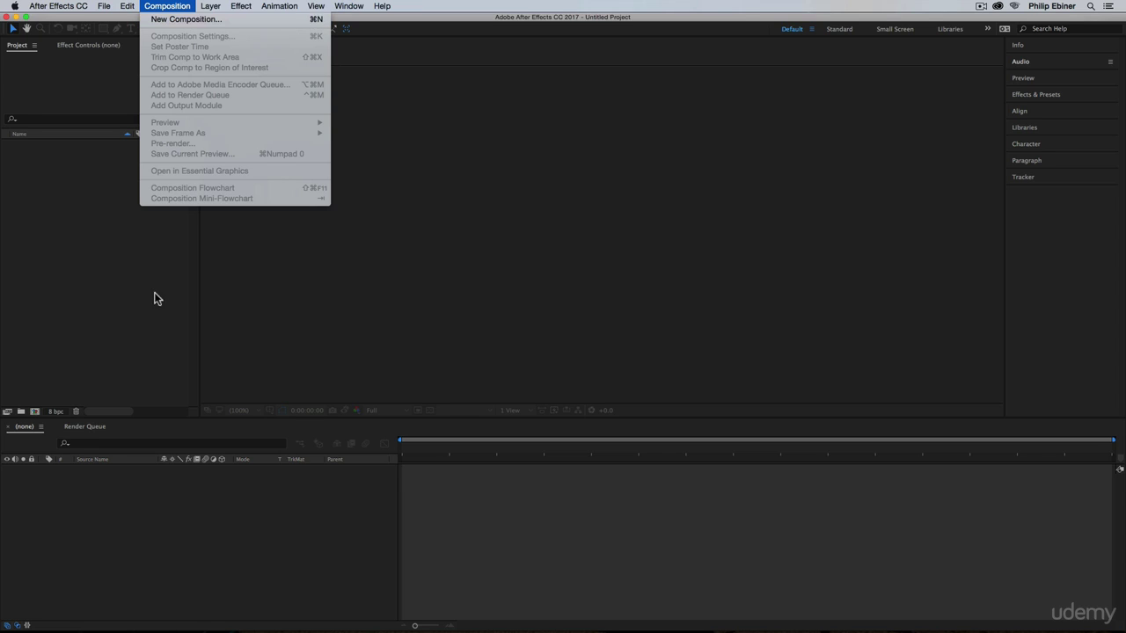
click(37, 415)
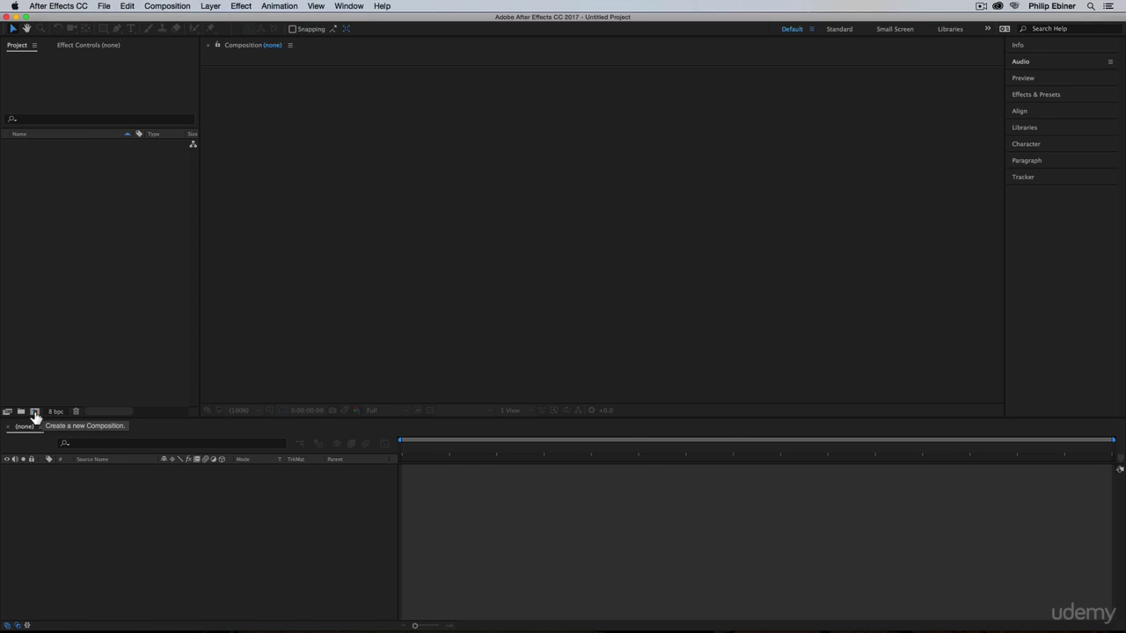
click(35, 414)
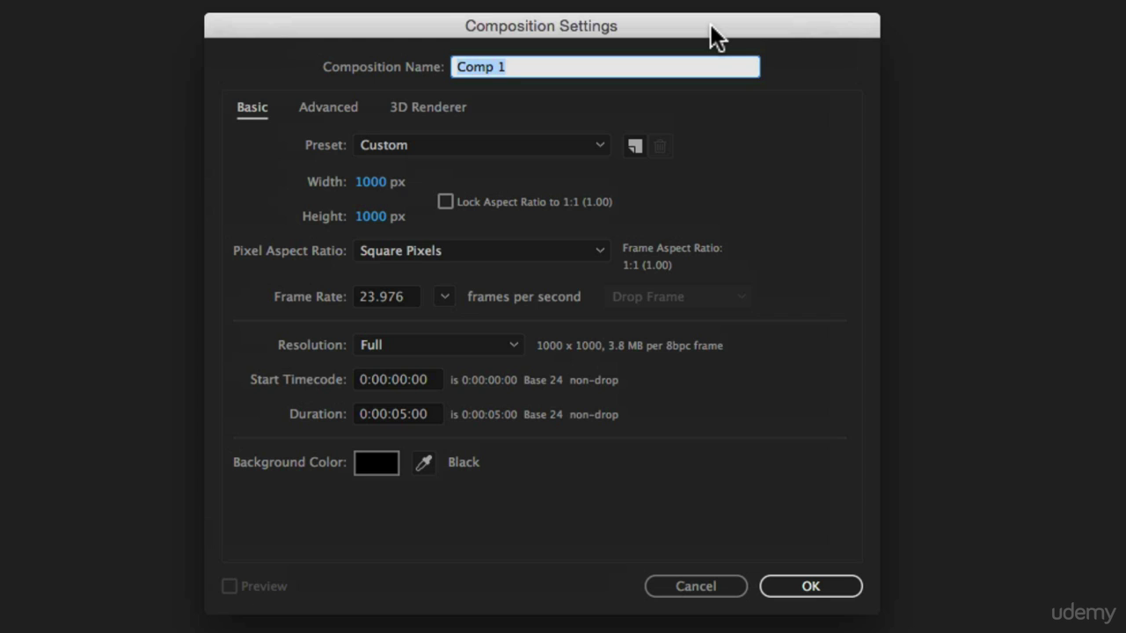
text(A)
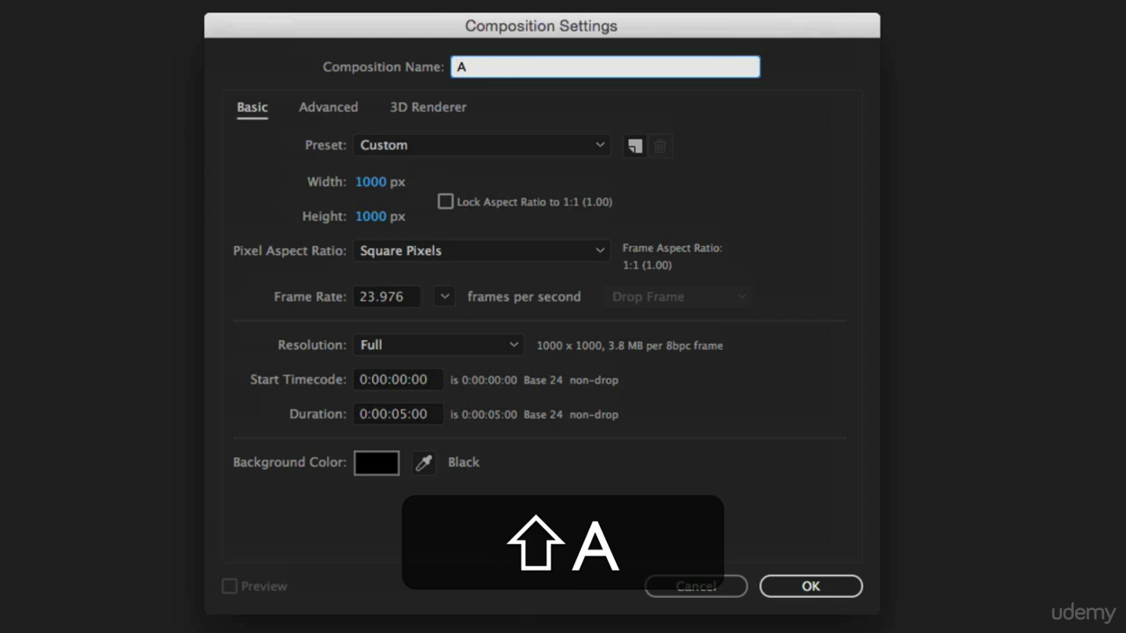
text(fter Effects 1)
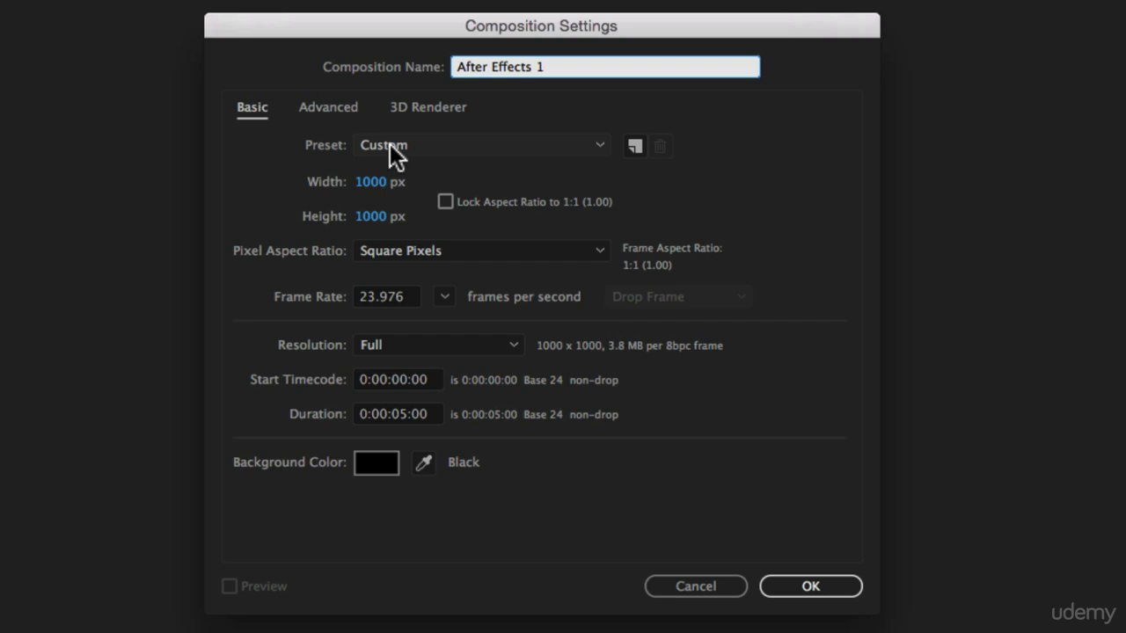
click(455, 146)
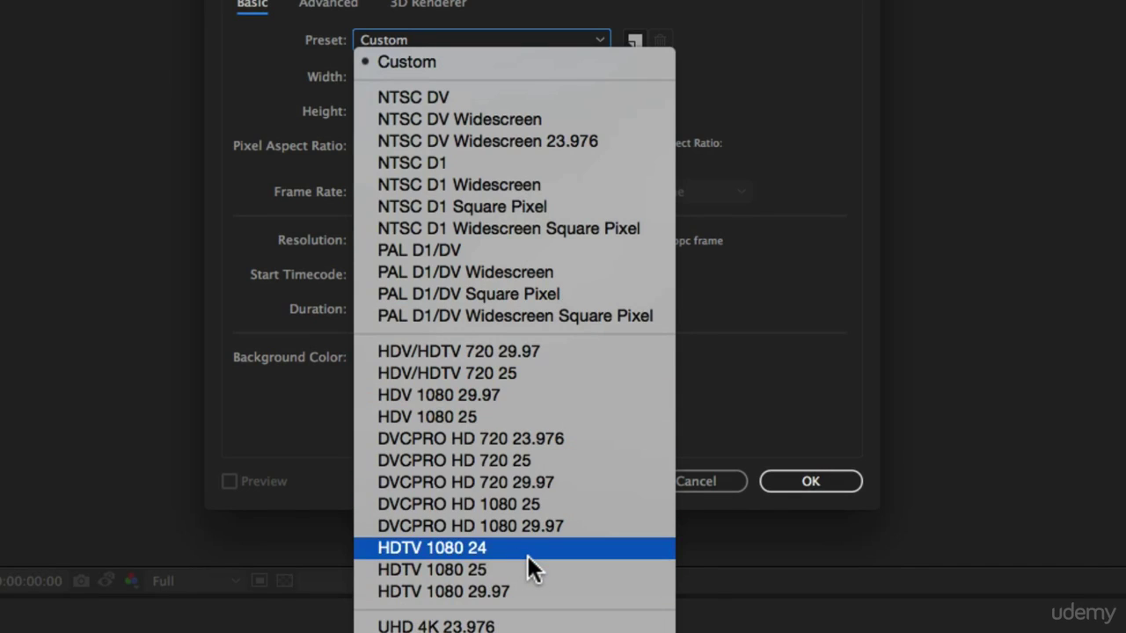
click(421, 594)
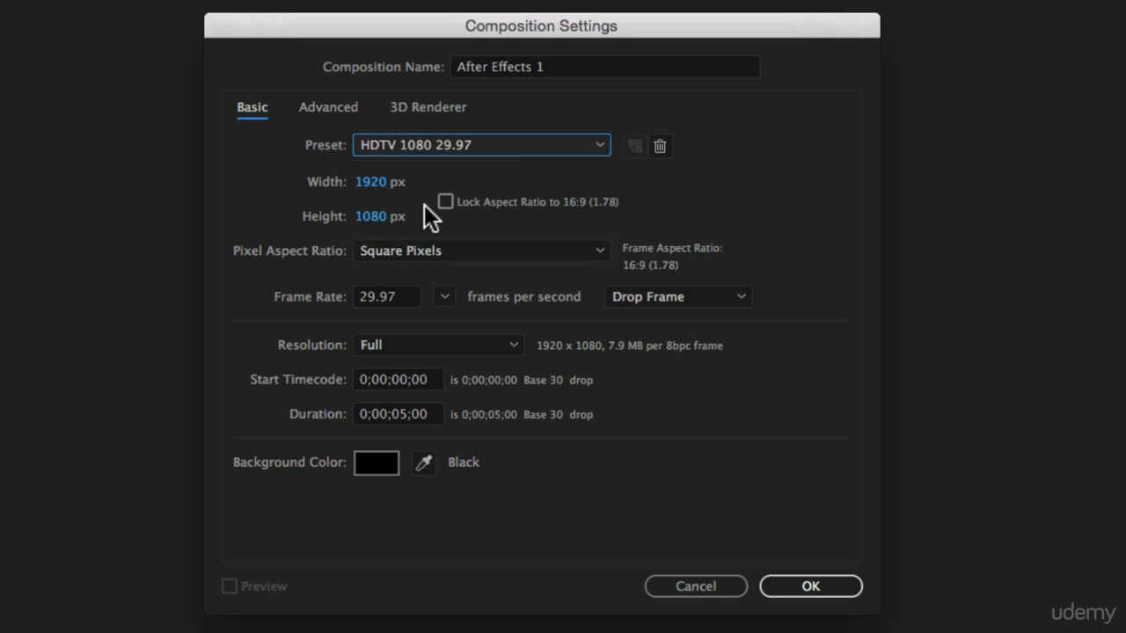
Set the composition's height and width to 1000 px each
click(371, 182)
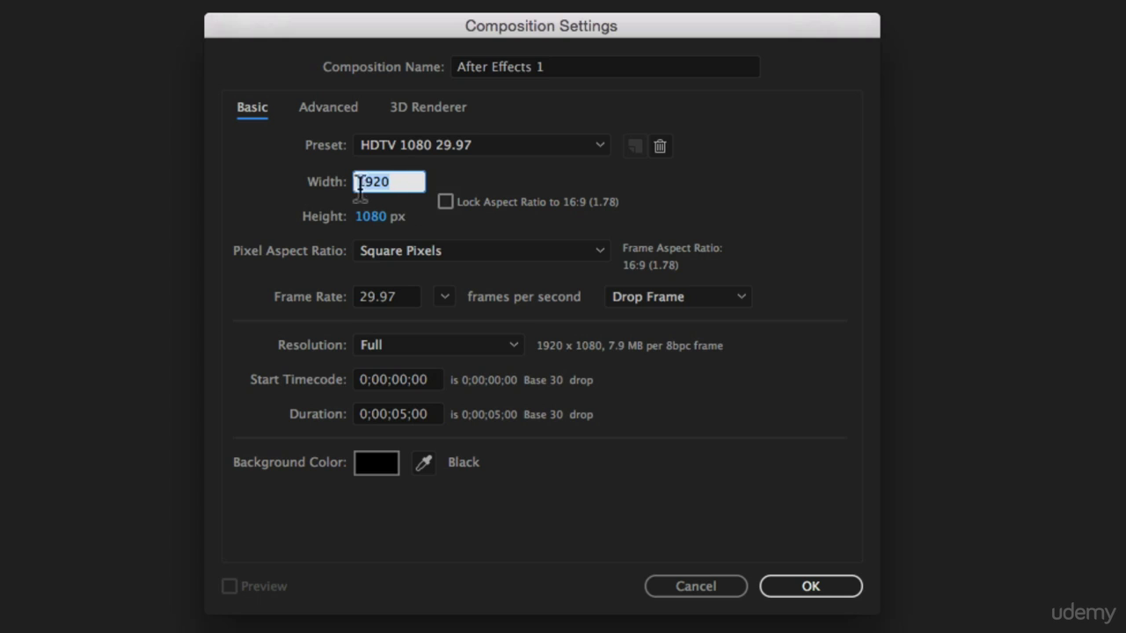
click(368, 220)
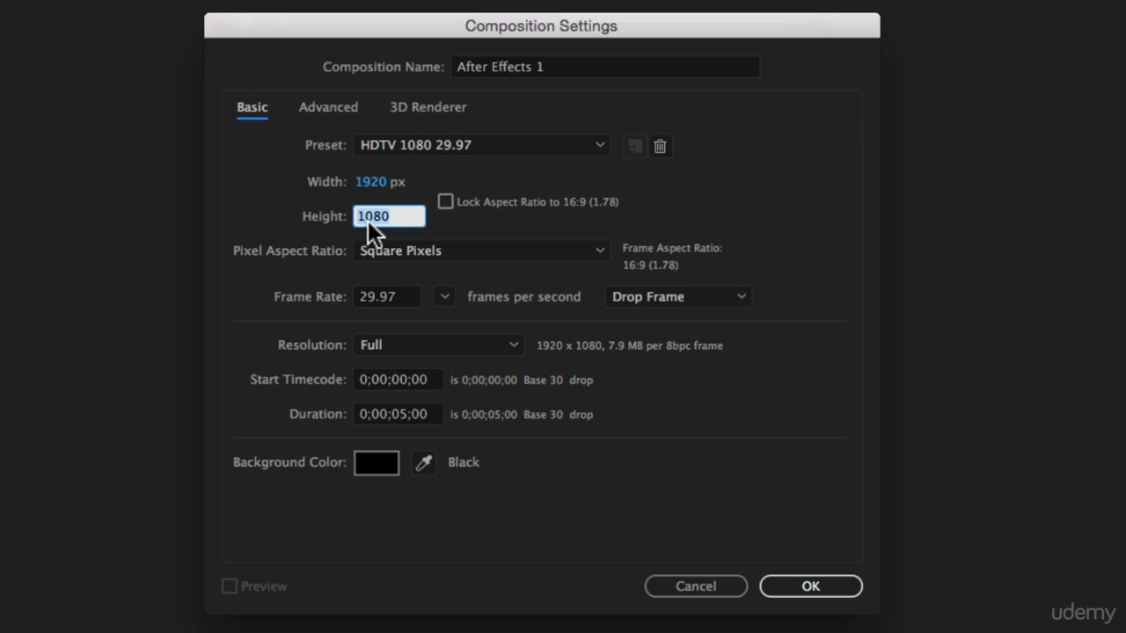
text(1000)
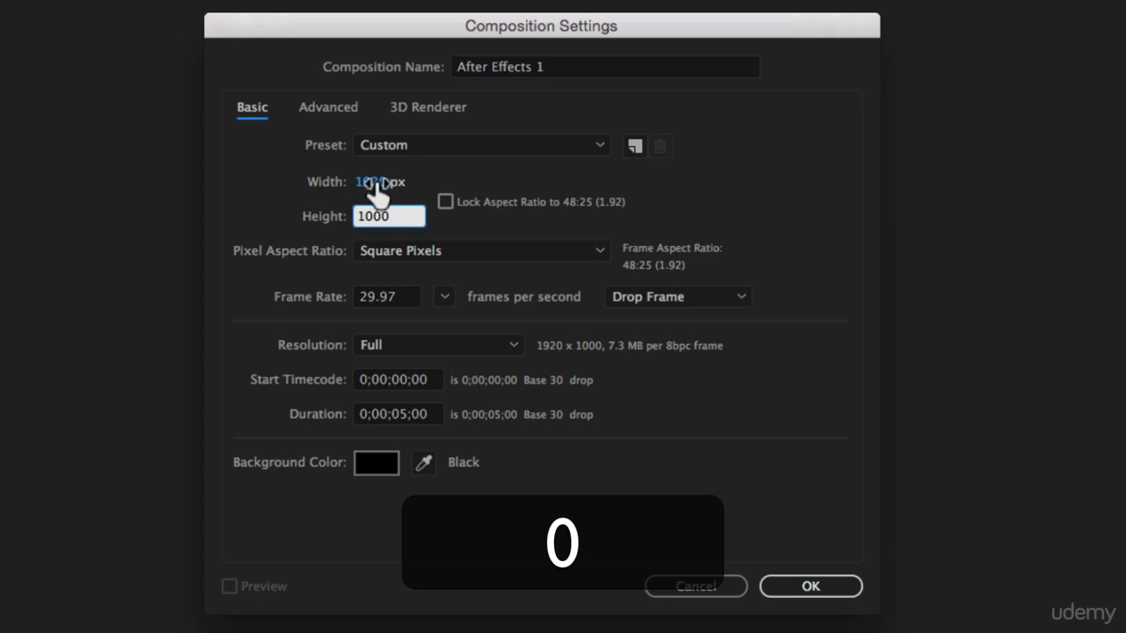
click(374, 182)
text(1000)
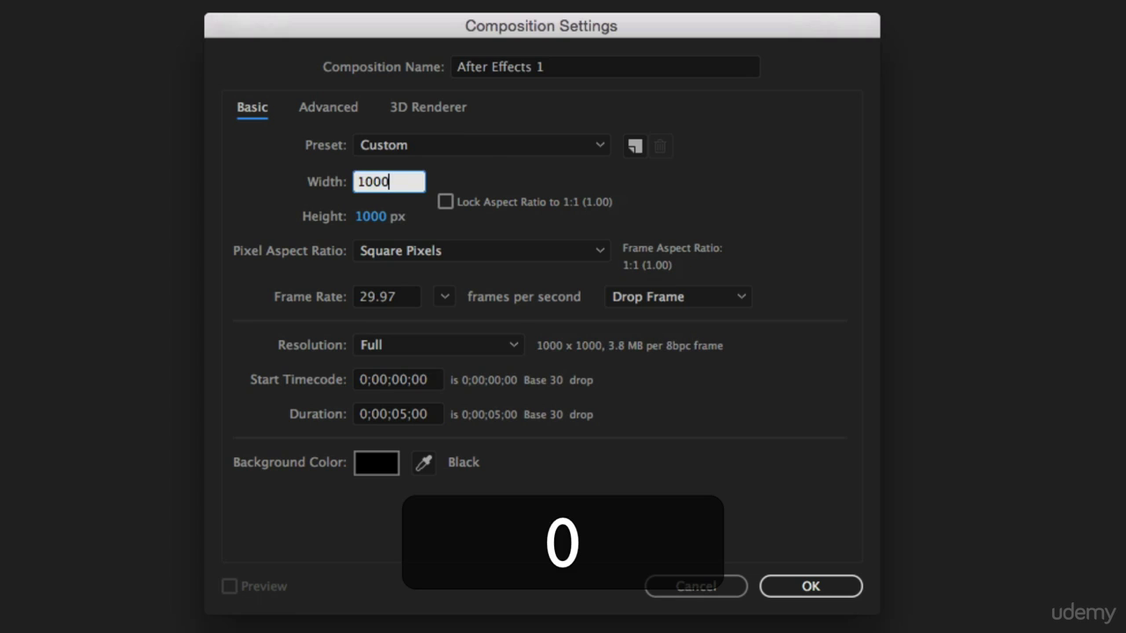
click(498, 173)
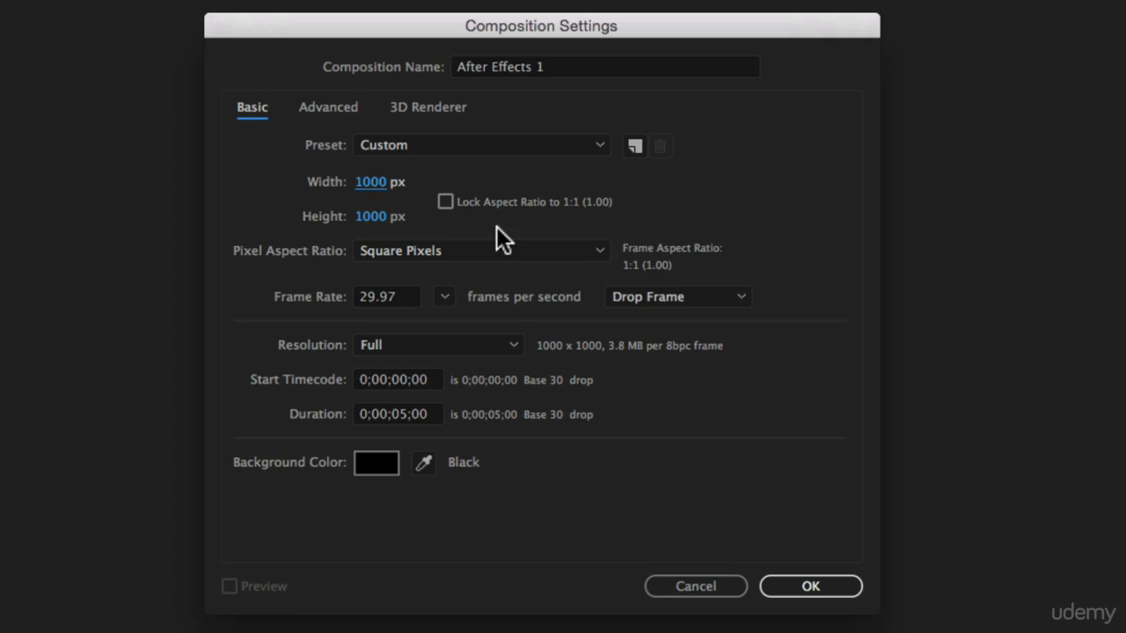
Set the composition's width to 1920 px and height to 1080 px, and check the pixel aspect ratio options
click(372, 182)
text(1920)
key(Tab)
text(1080)
key(Tab)
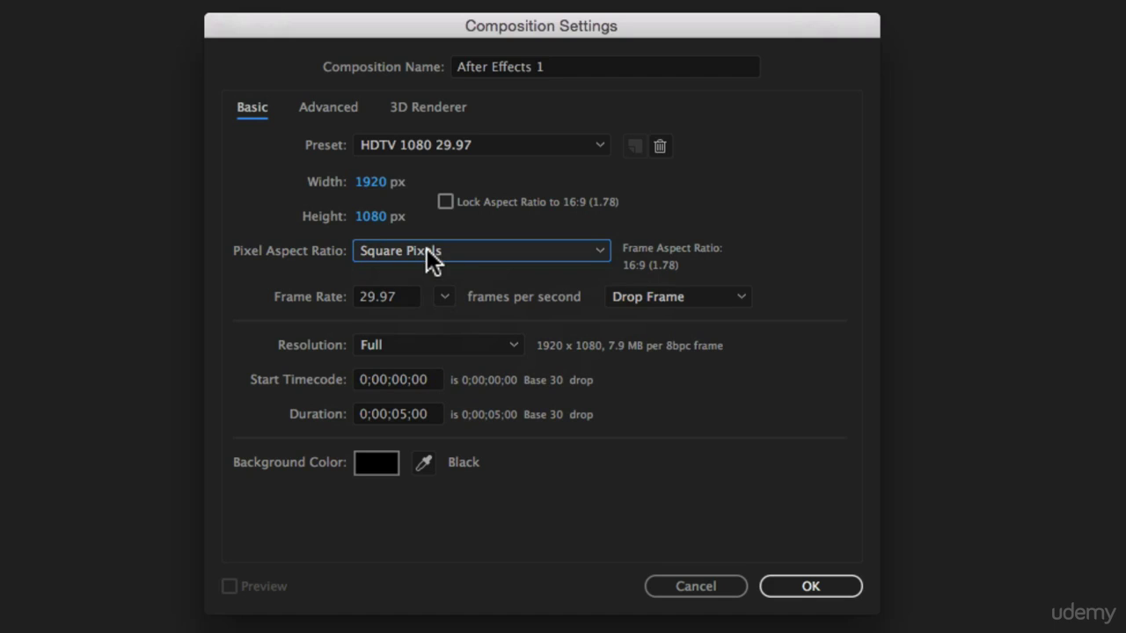
click(376, 250)
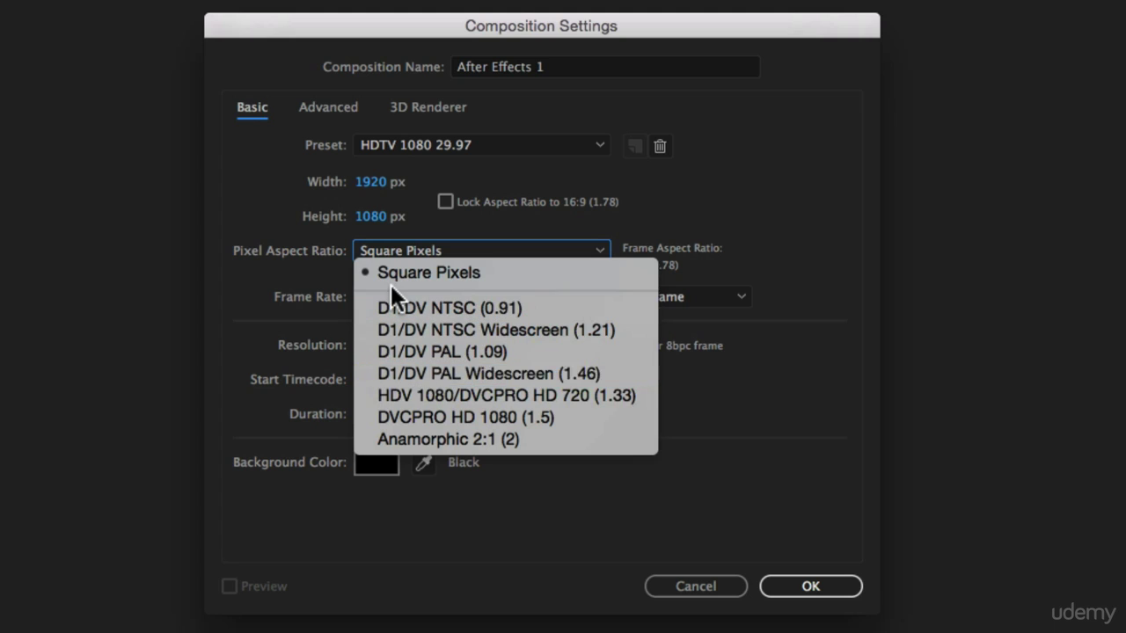
click(592, 248)
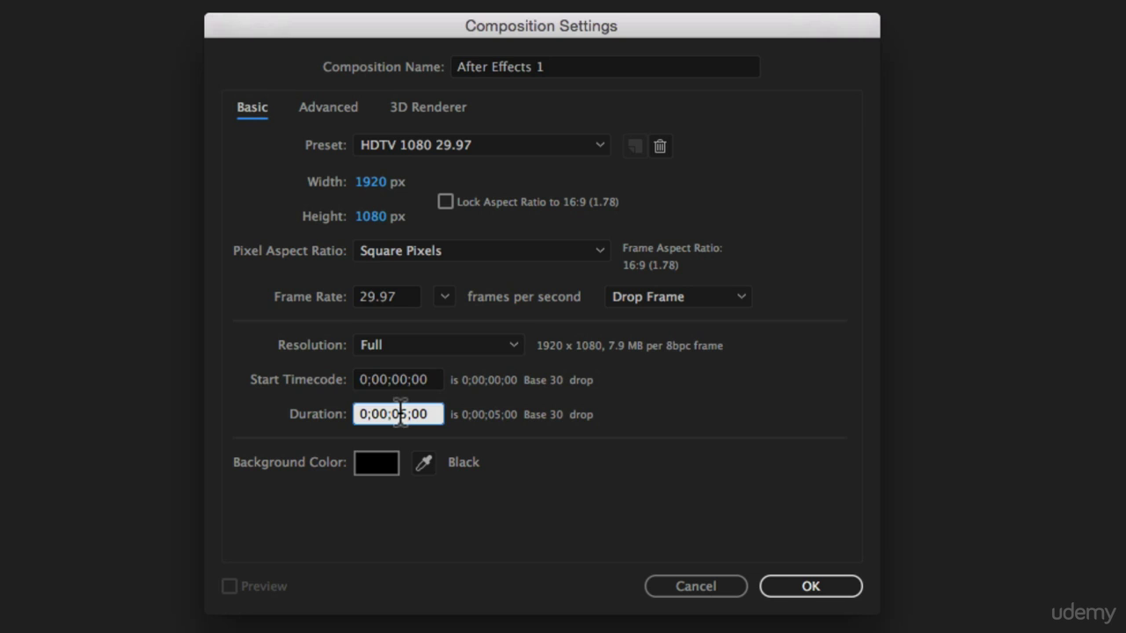
Set the composition's duration to 0;00;10;00
drag(362, 414, 455, 427)
click(399, 414)
key(Right)
key(BackSpace)
key(BackSpace)
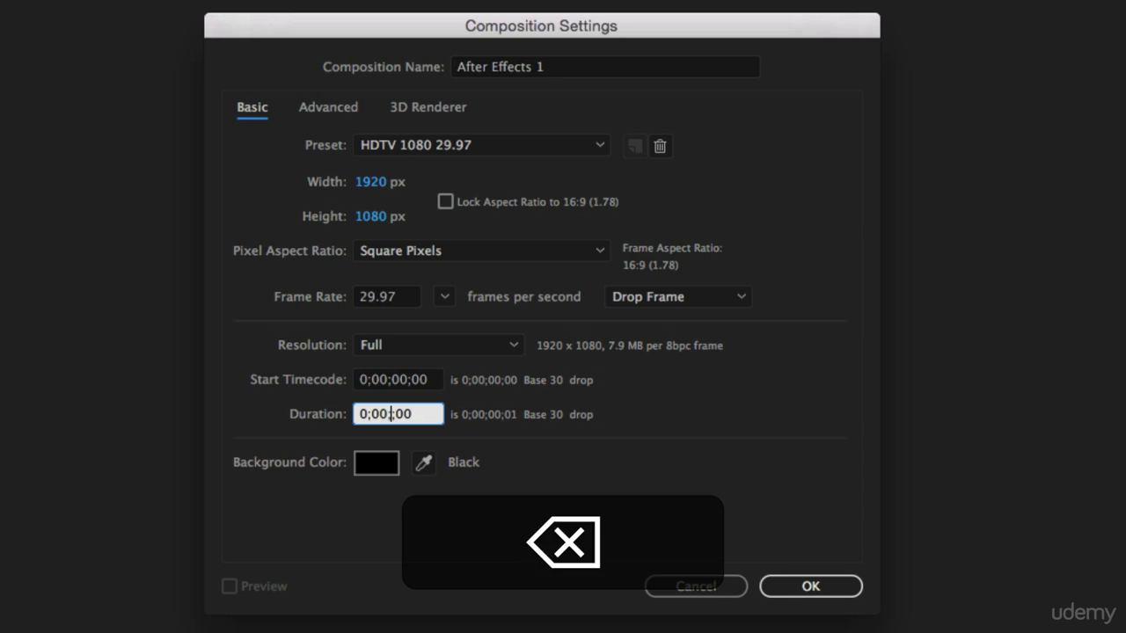
text(10;)
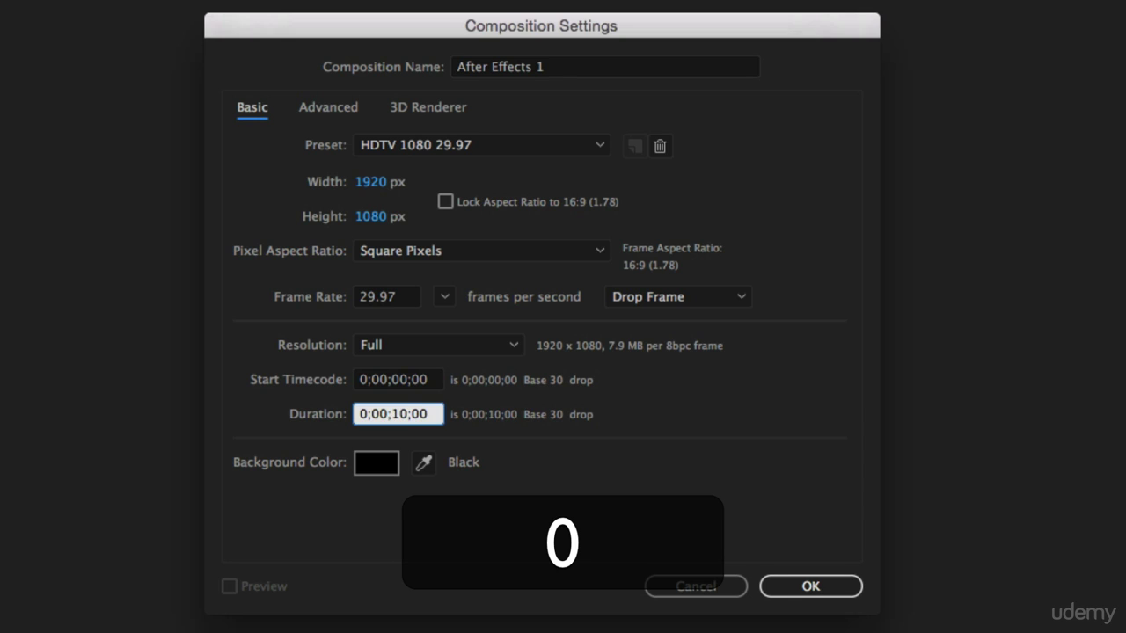
Set the composition's duration back to 0;00;05;00
key(BackSpace)
key(BackSpace)
text(05)
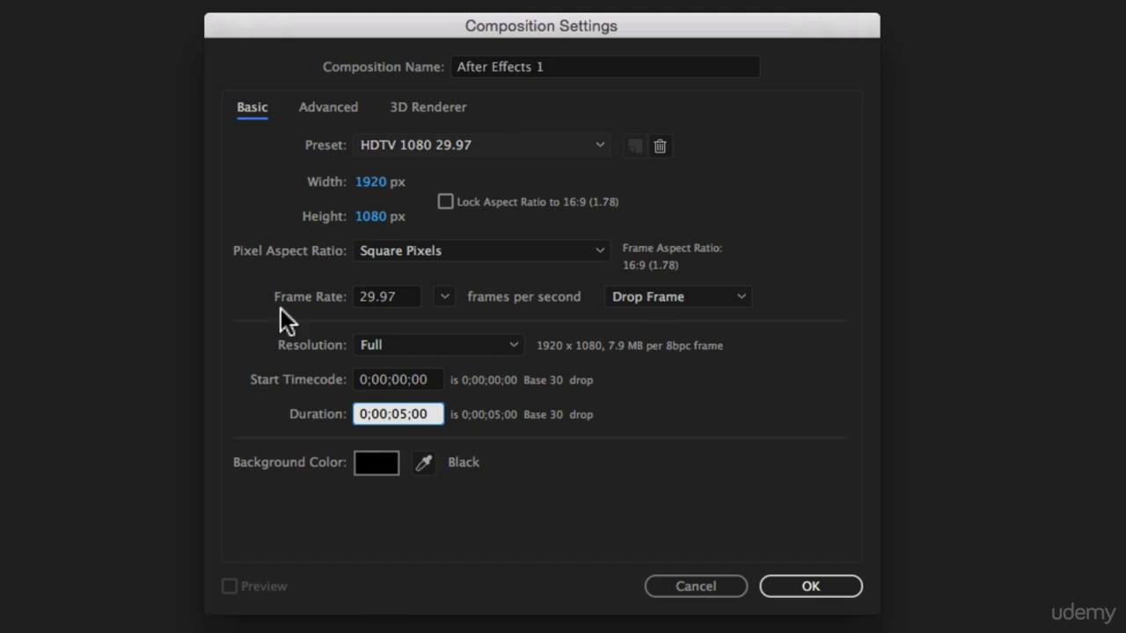
Keep the background color black, create the composition, and select it in the project
click(374, 462)
click(848, 397)
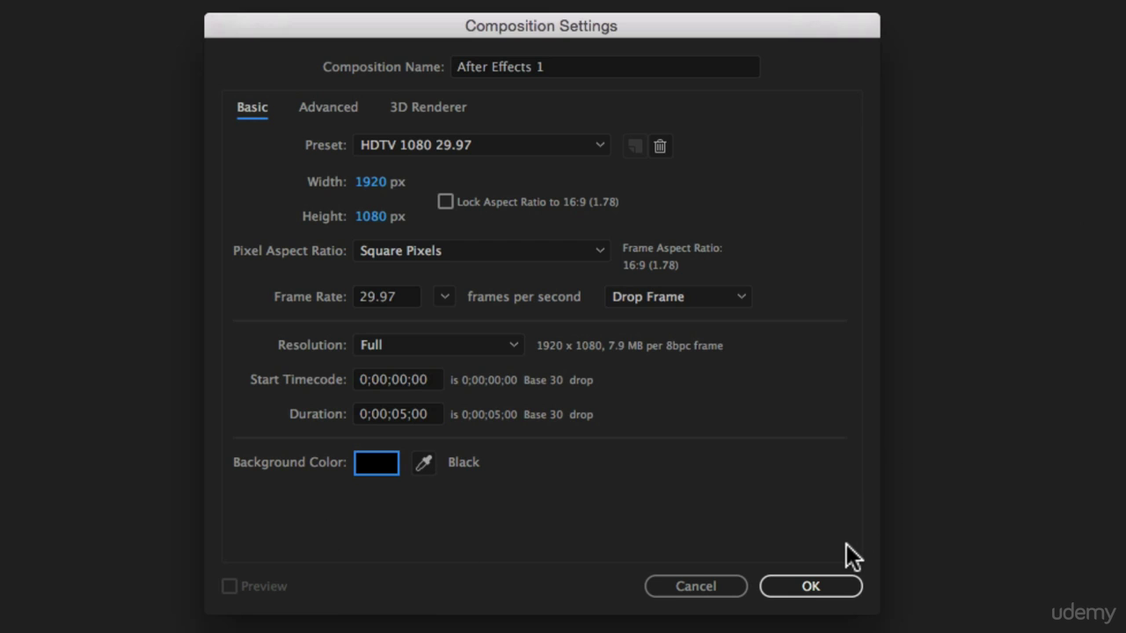
click(810, 588)
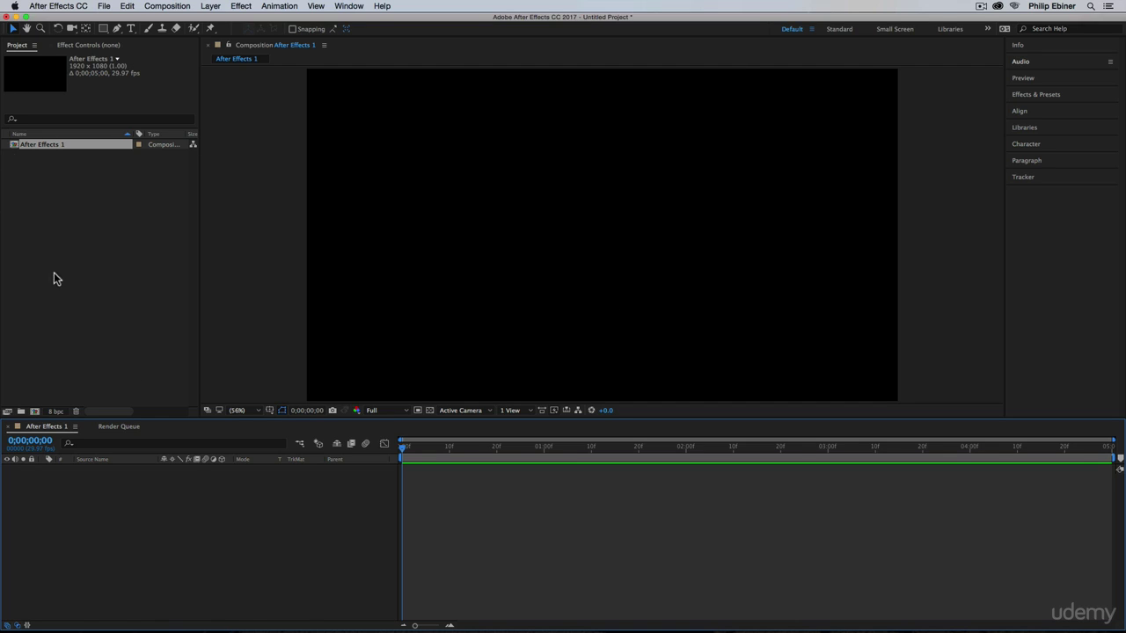
click(12, 145)
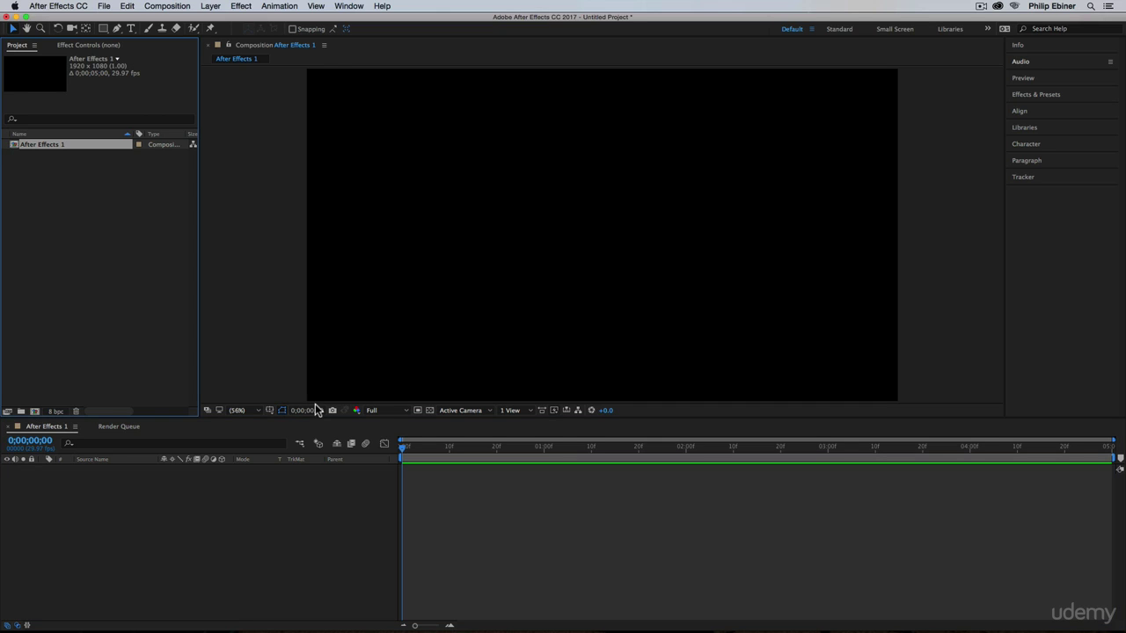
Zoom the timeline in and back out to the composition's full duration
click(511, 516)
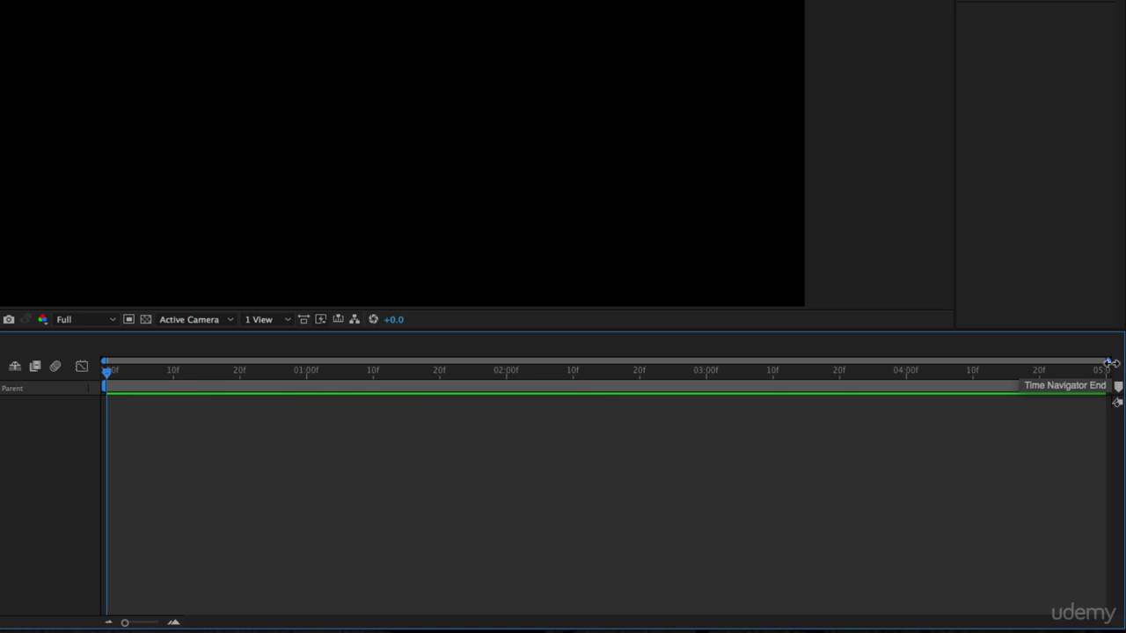
mouse_move(1110, 362)
mouse_down()
mouse_move(578, 381)
mouse_move(255, 373)
mouse_move(1120, 378)
mouse_up()
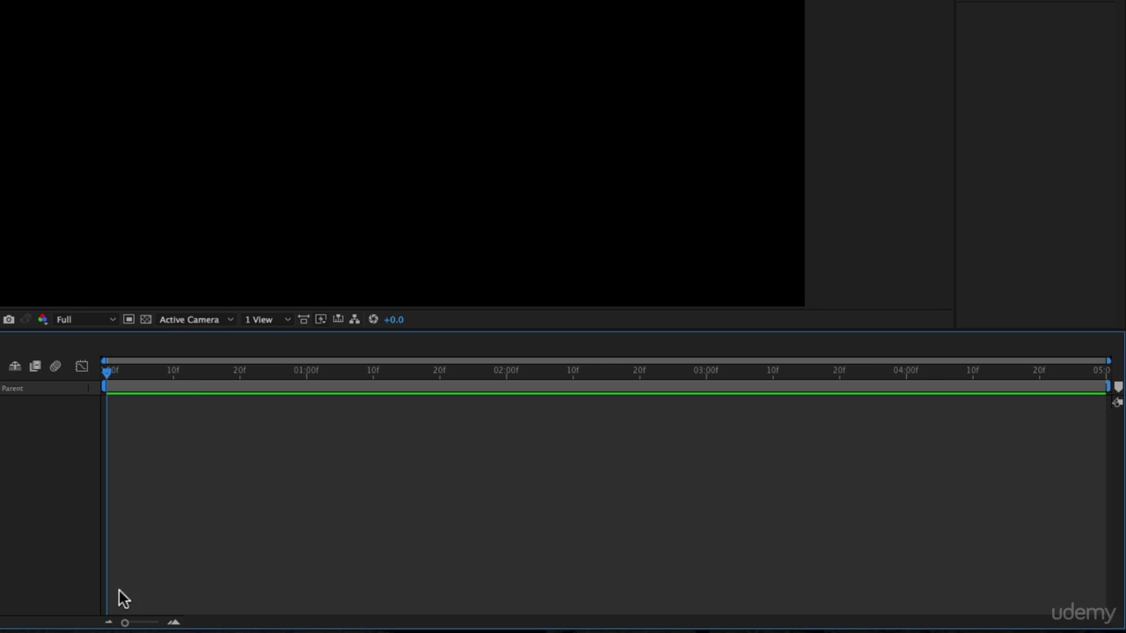
mouse_move(126, 624)
mouse_down()
mouse_move(155, 624)
mouse_move(118, 623)
mouse_up()
key(equal)
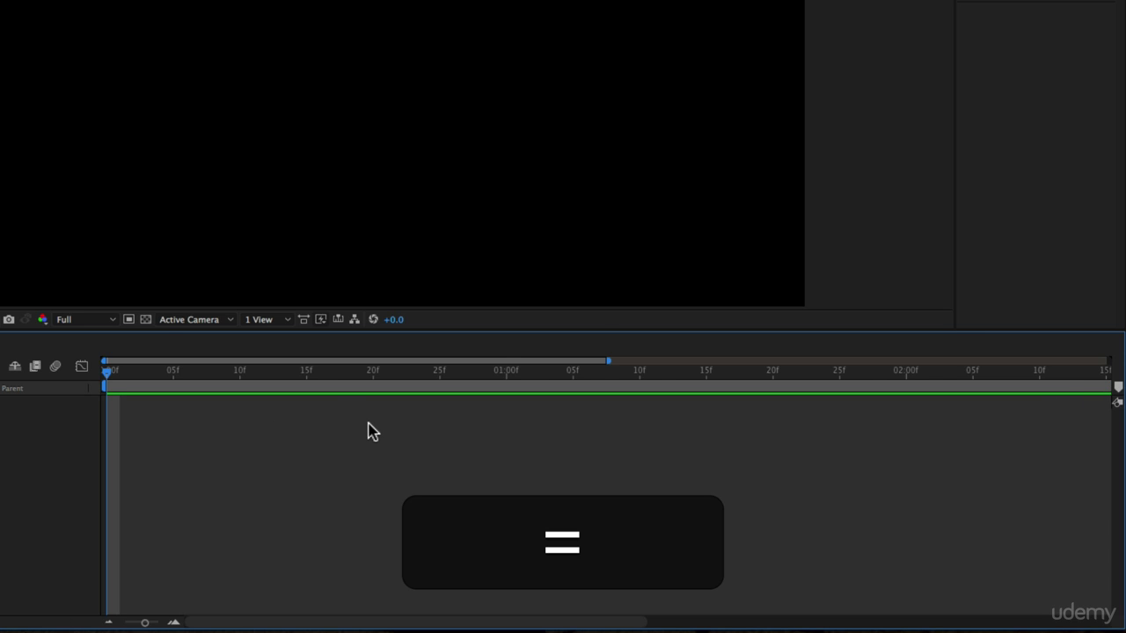
key(equal)
key(minus)
key(minus)
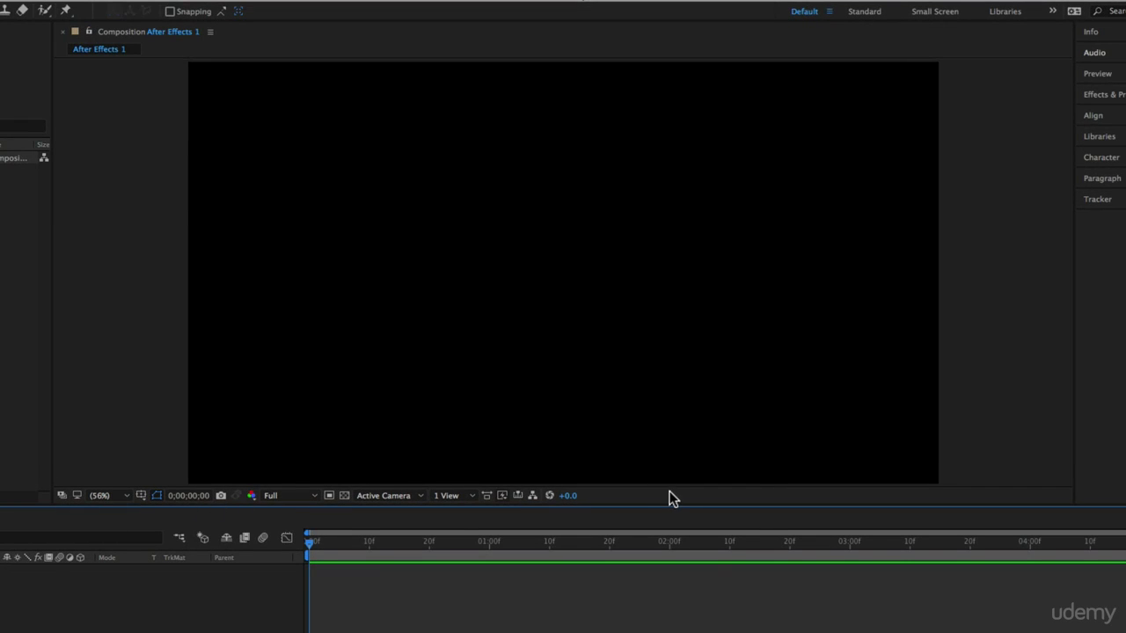
View the composition at 25% magnification and return it to Fit up to 100%
click(129, 496)
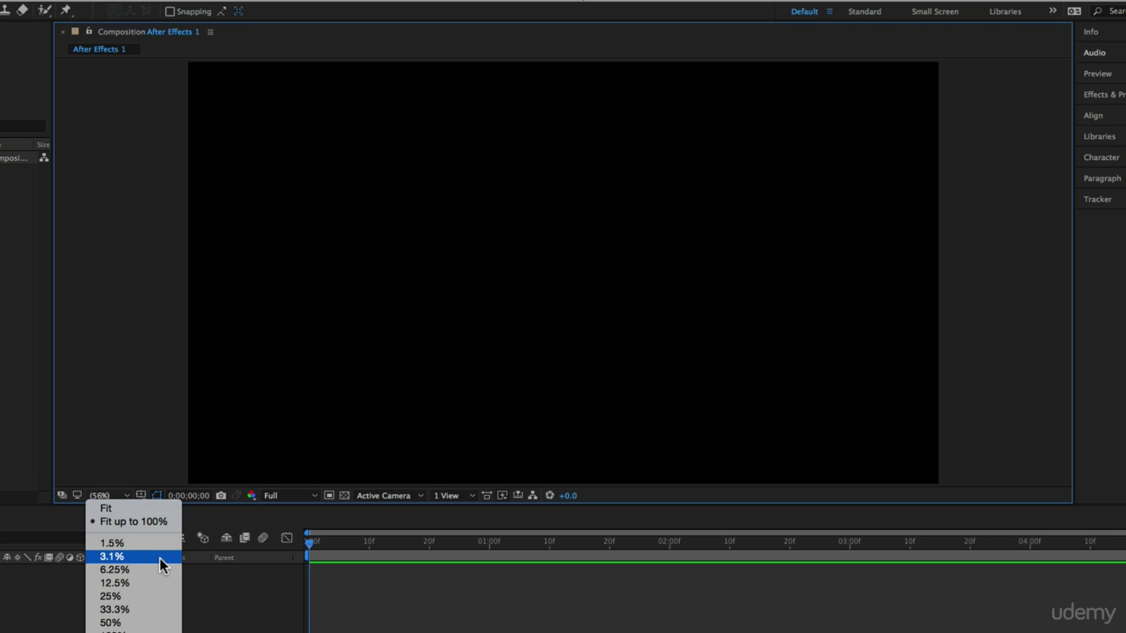
click(149, 596)
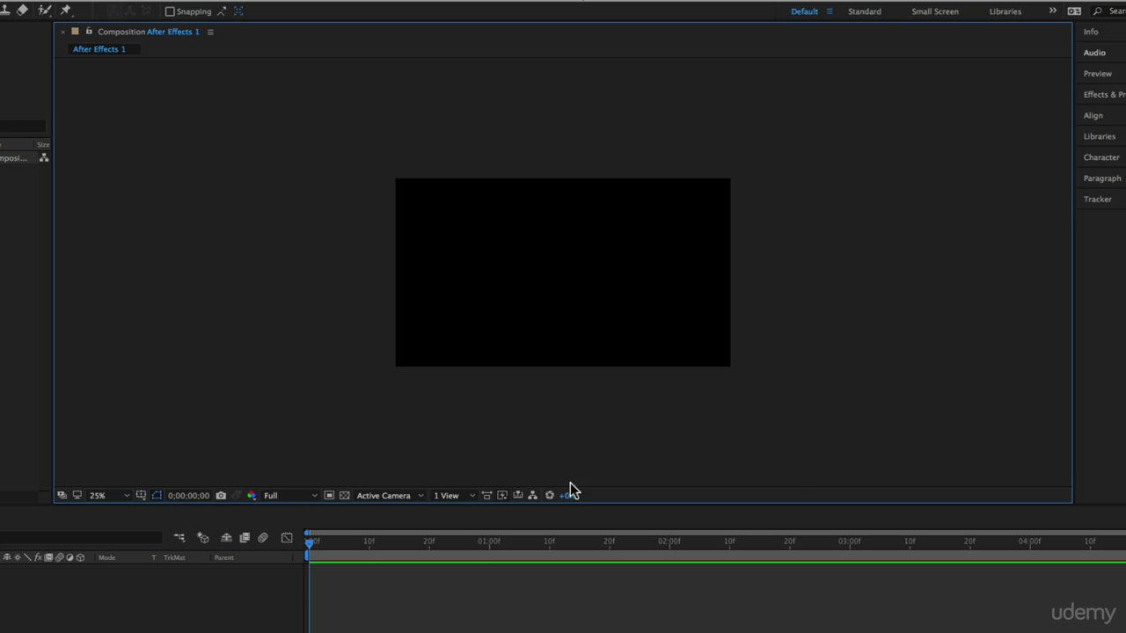
click(101, 496)
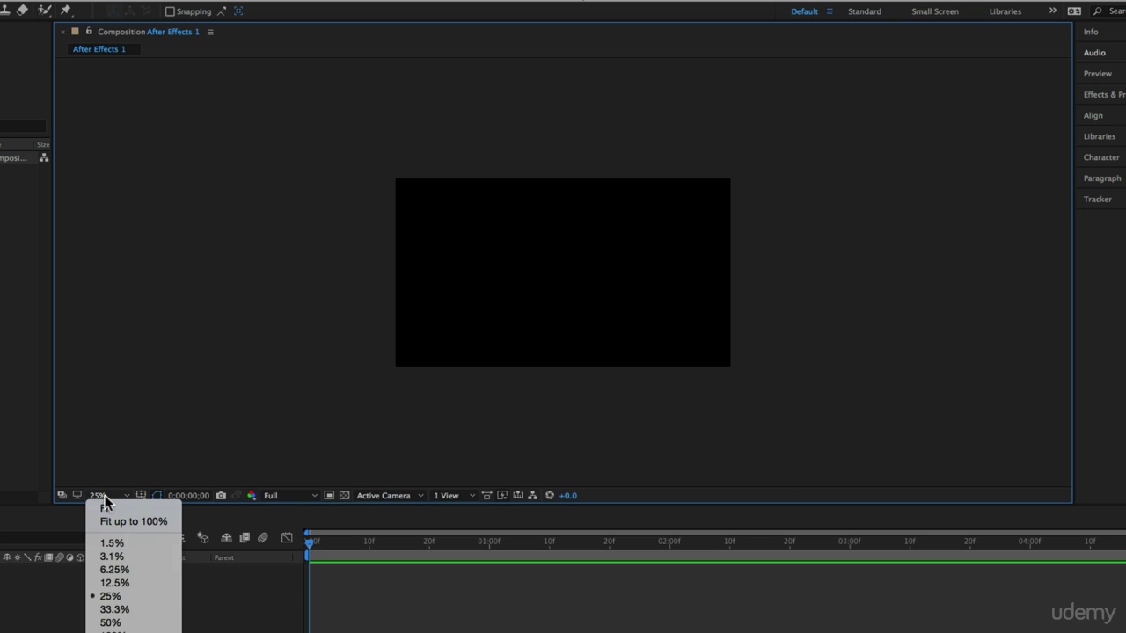
click(123, 521)
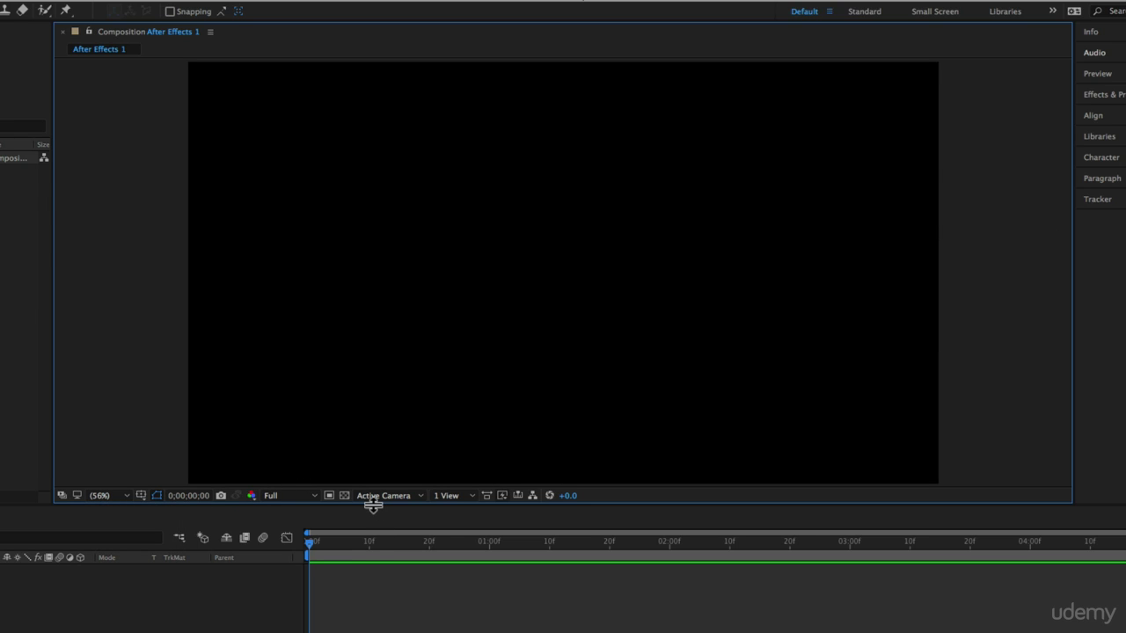
Make the timeline area taller by shrinking the composition viewer, and check the preview resolution options
drag(373, 504, 440, 432)
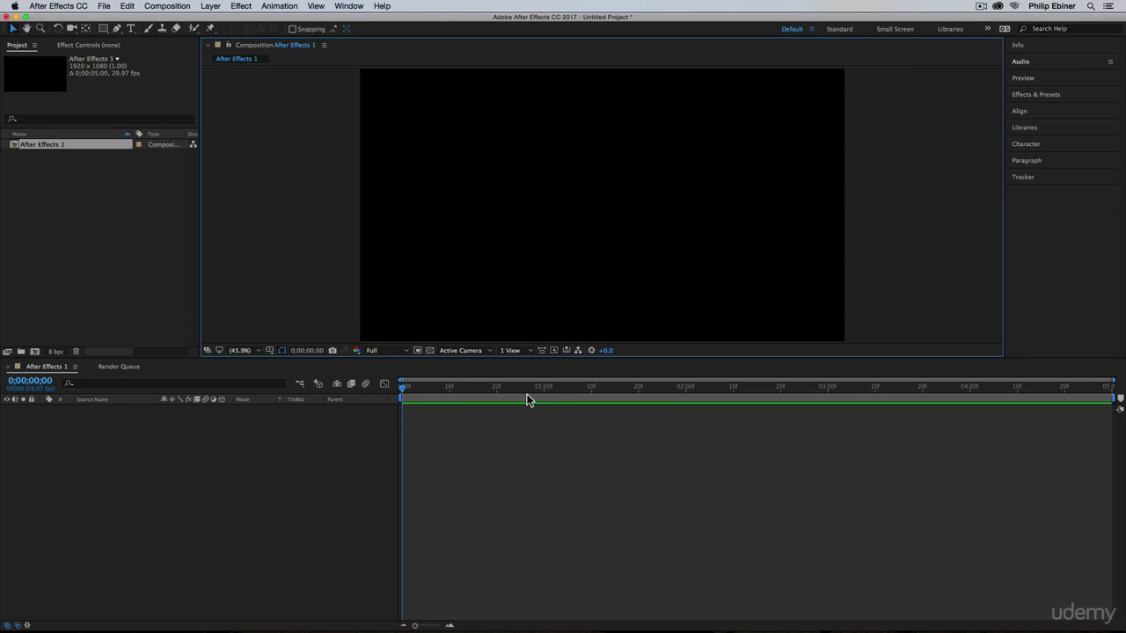
mouse_move(483, 357)
mouse_down()
mouse_move(489, 420)
mouse_move(497, 344)
mouse_up()
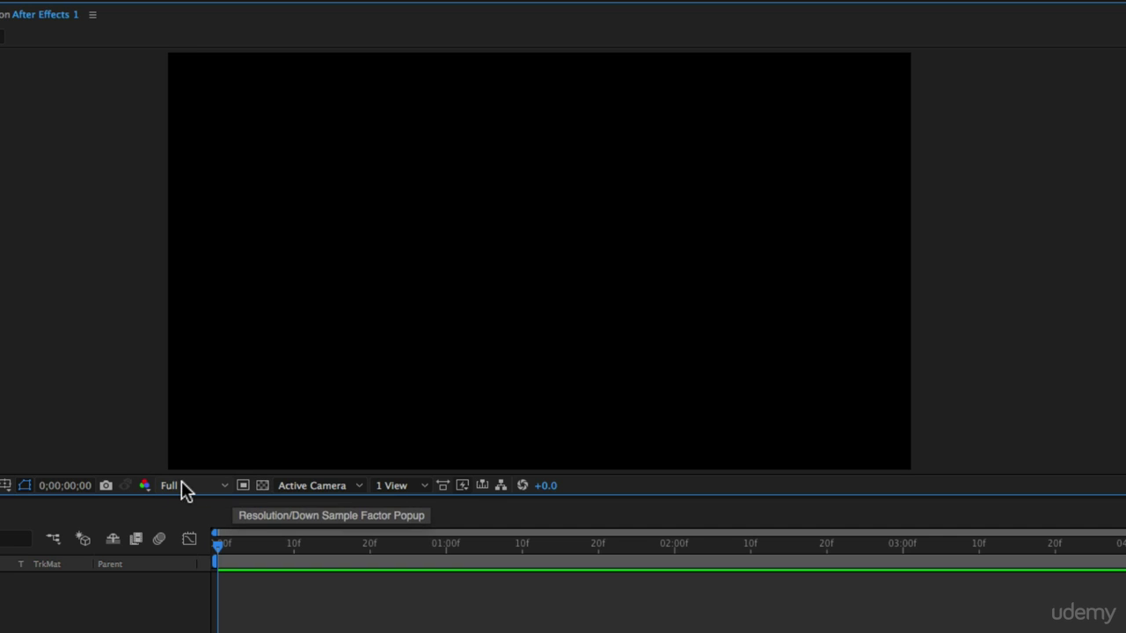
click(170, 486)
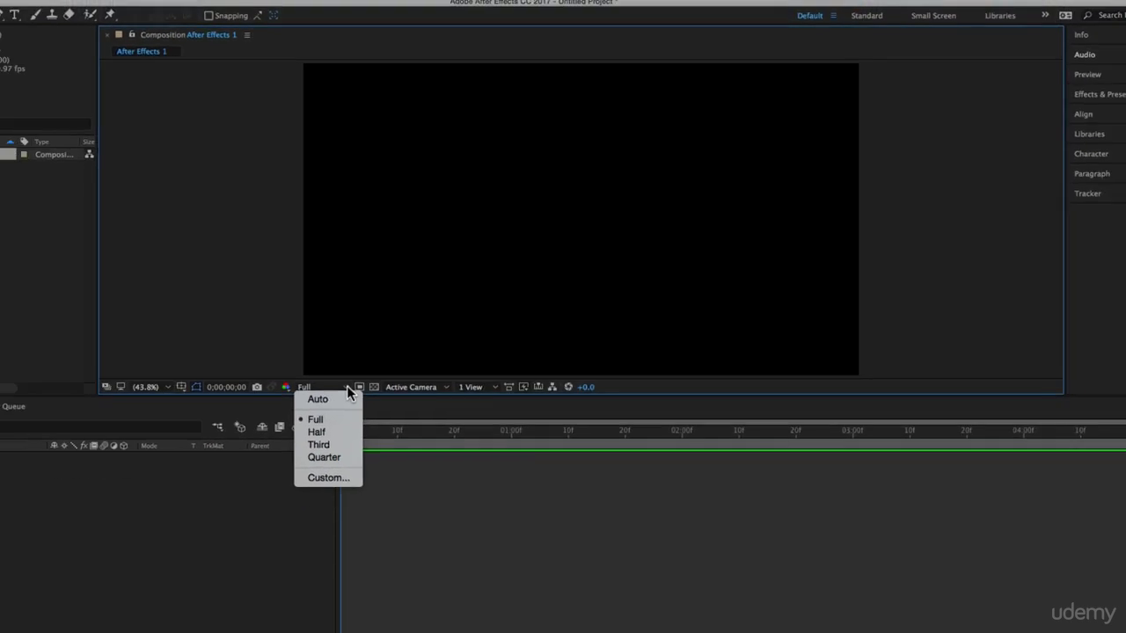
click(226, 484)
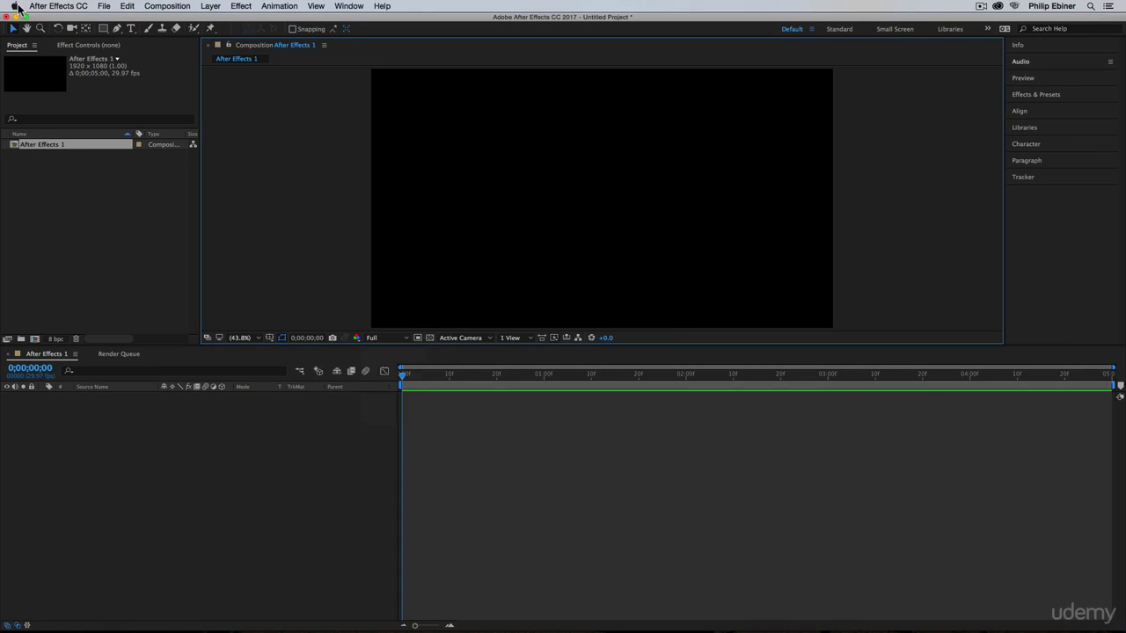
Open the About This Mac overview, check the amount of installed memory, and close the window
click(16, 7)
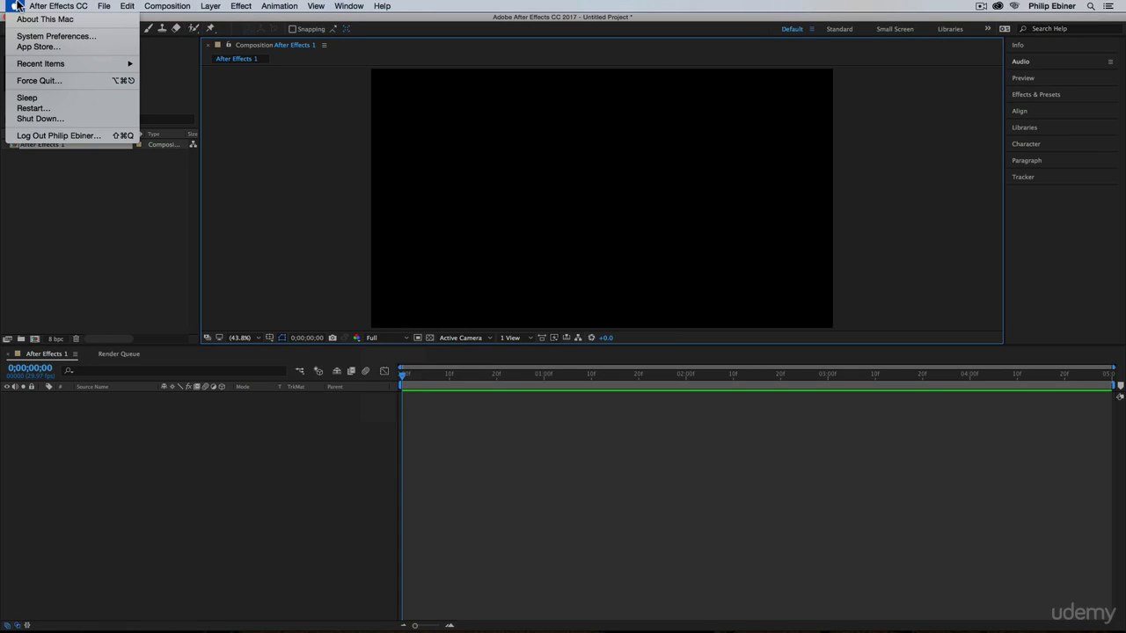
click(395, 78)
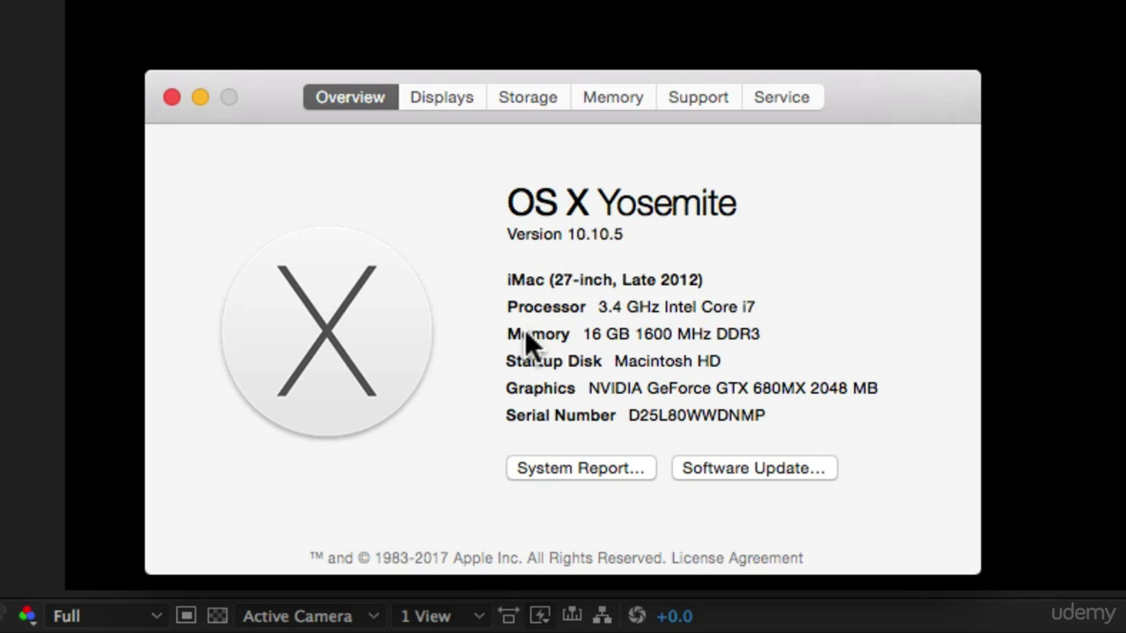
drag(581, 333, 630, 335)
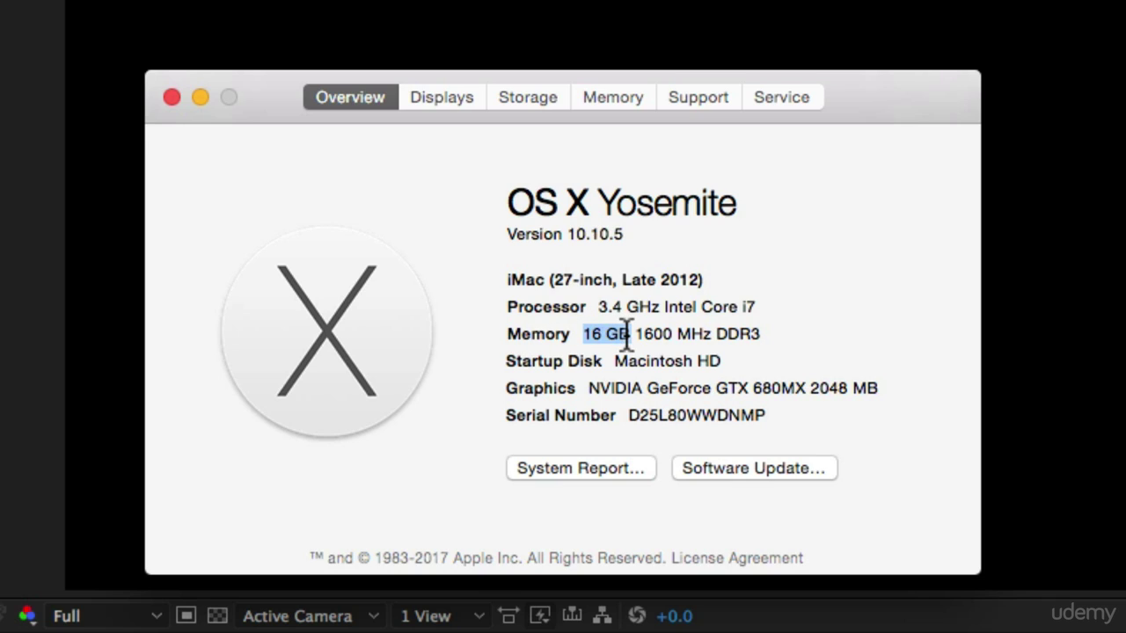
click(171, 96)
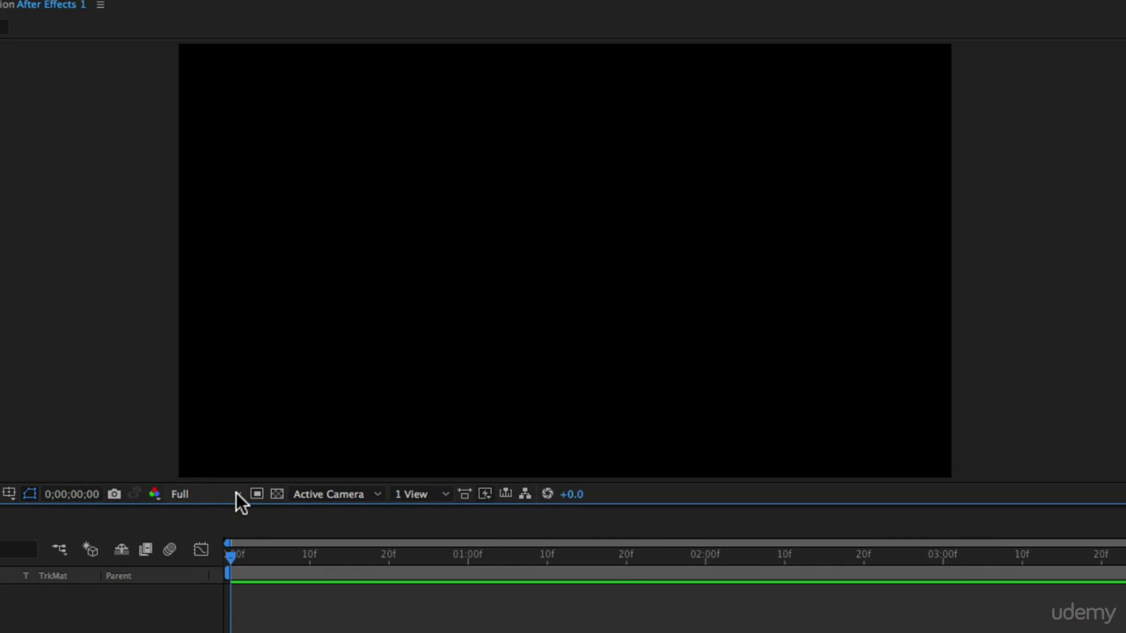
Set the composition's preview resolution to Third, and switch the transparency grid on and back off
click(236, 495)
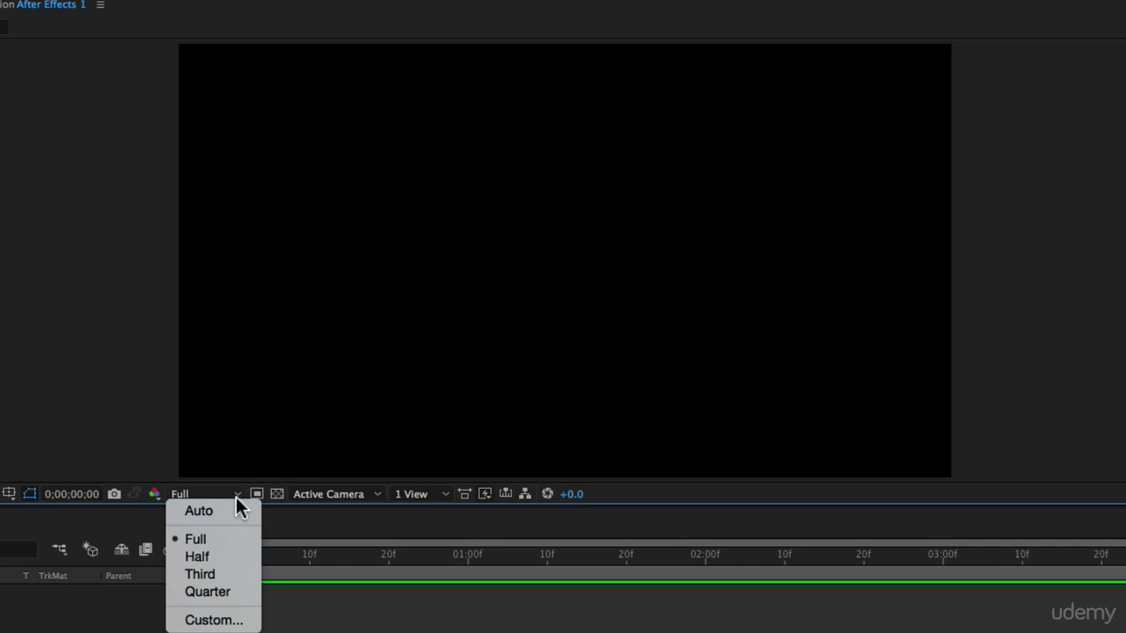
click(220, 574)
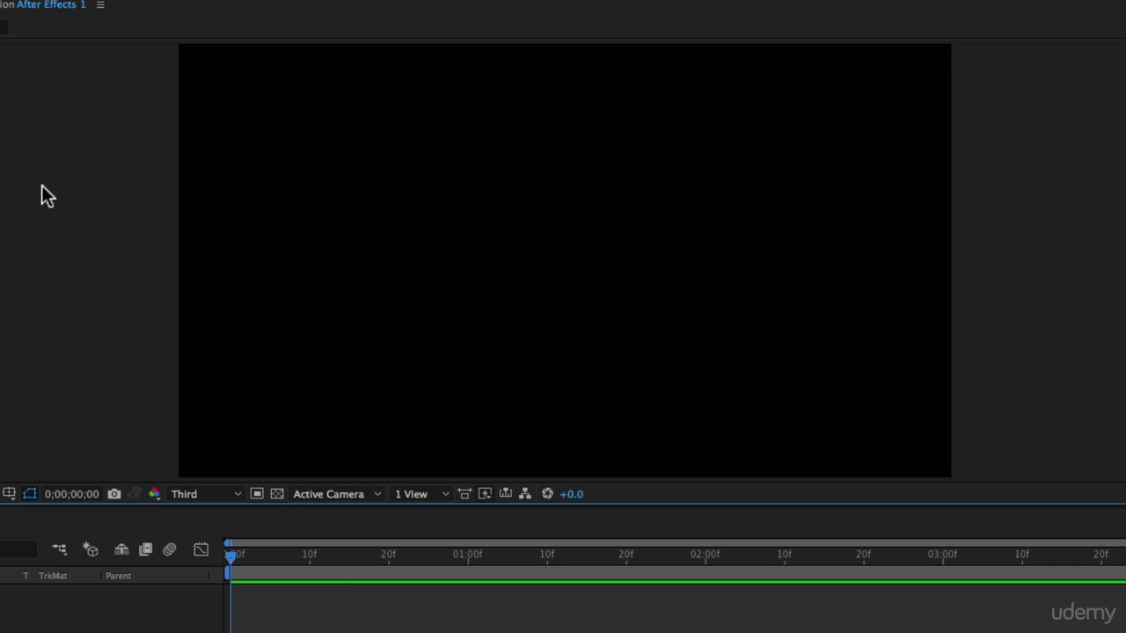
click(277, 493)
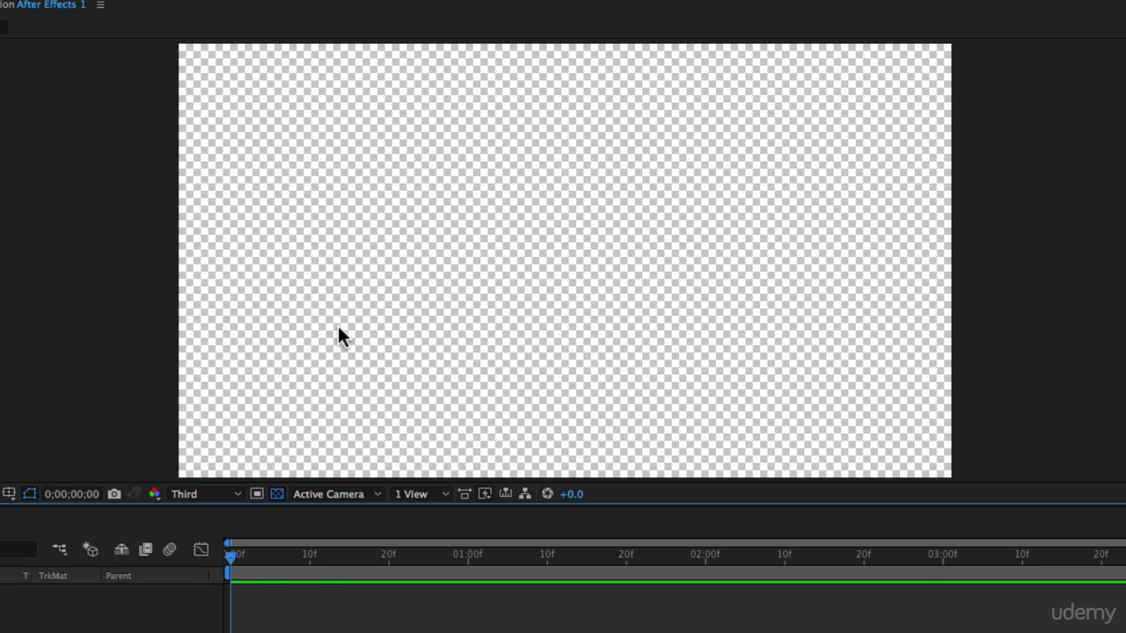
click(277, 493)
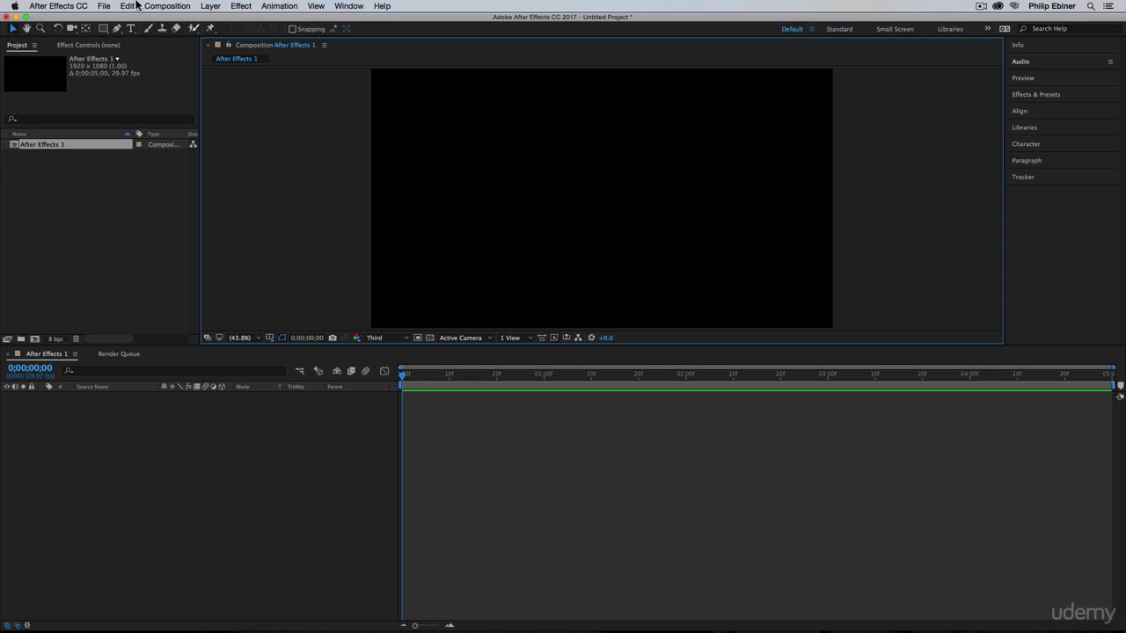
Change the composition's background color to white (FFFFFF) in its settings and turn on the transparency grid
click(162, 7)
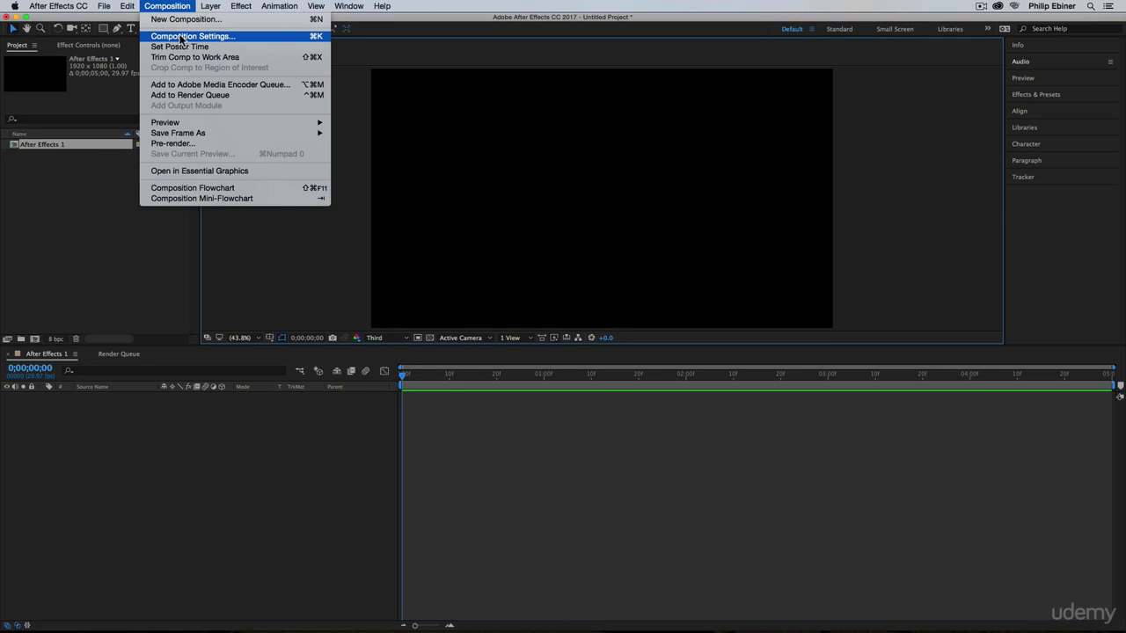
click(181, 37)
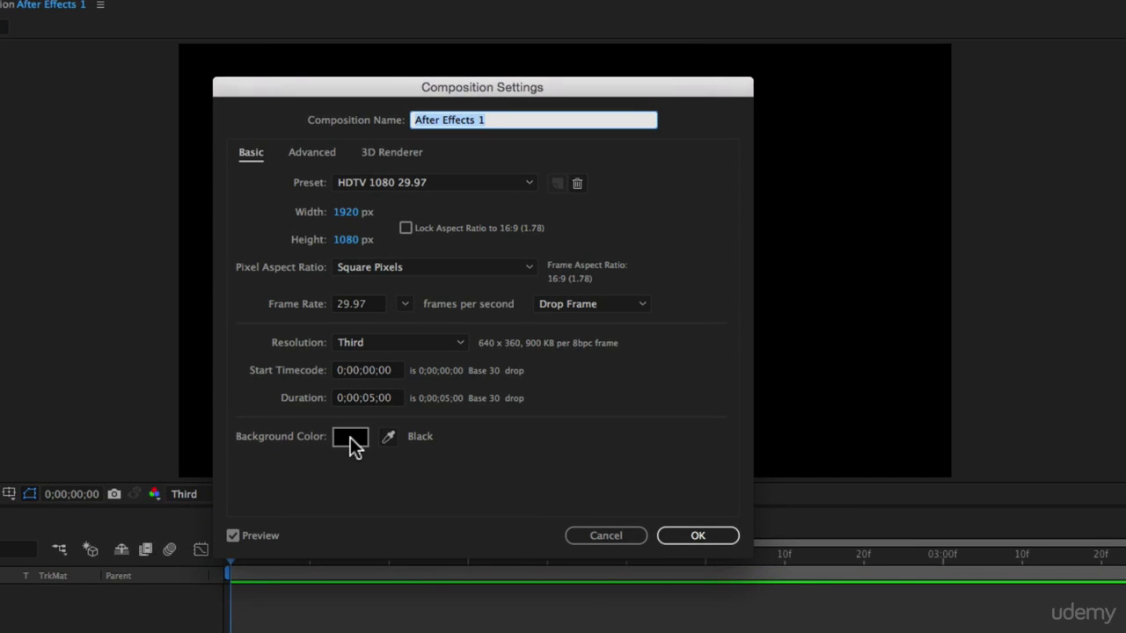
click(350, 437)
drag(439, 472, 287, 343)
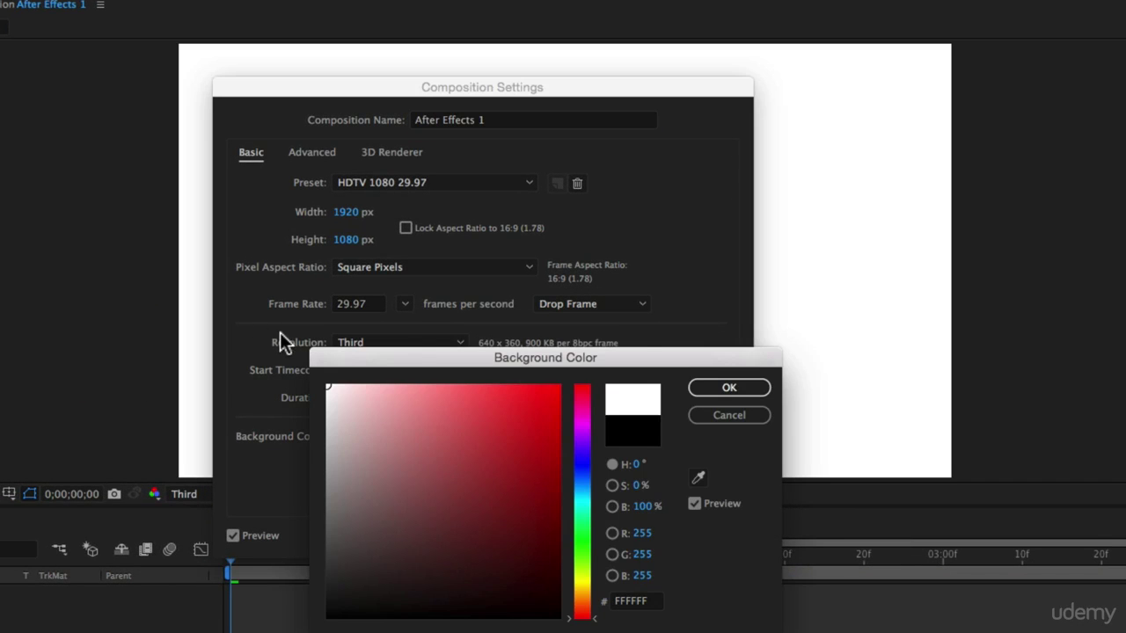
click(741, 387)
click(720, 536)
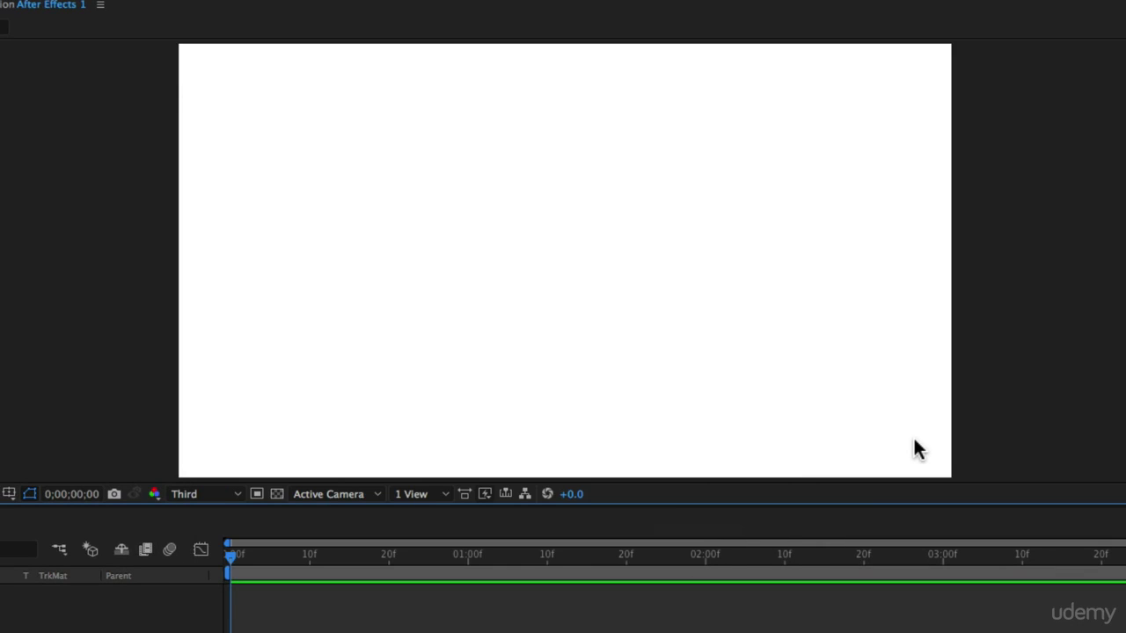
click(278, 494)
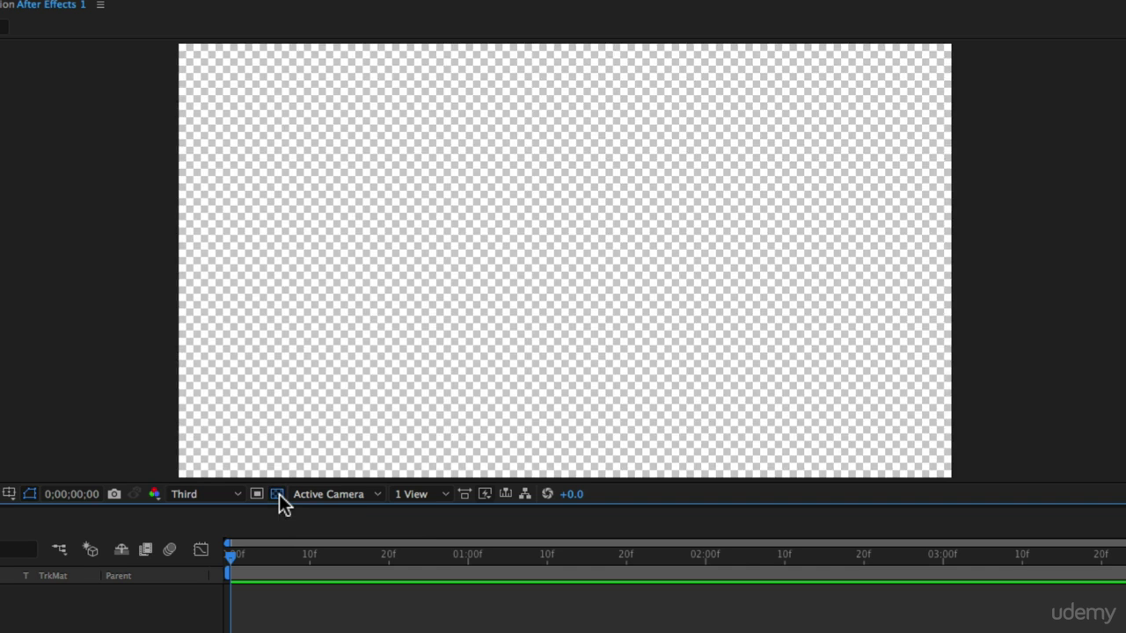